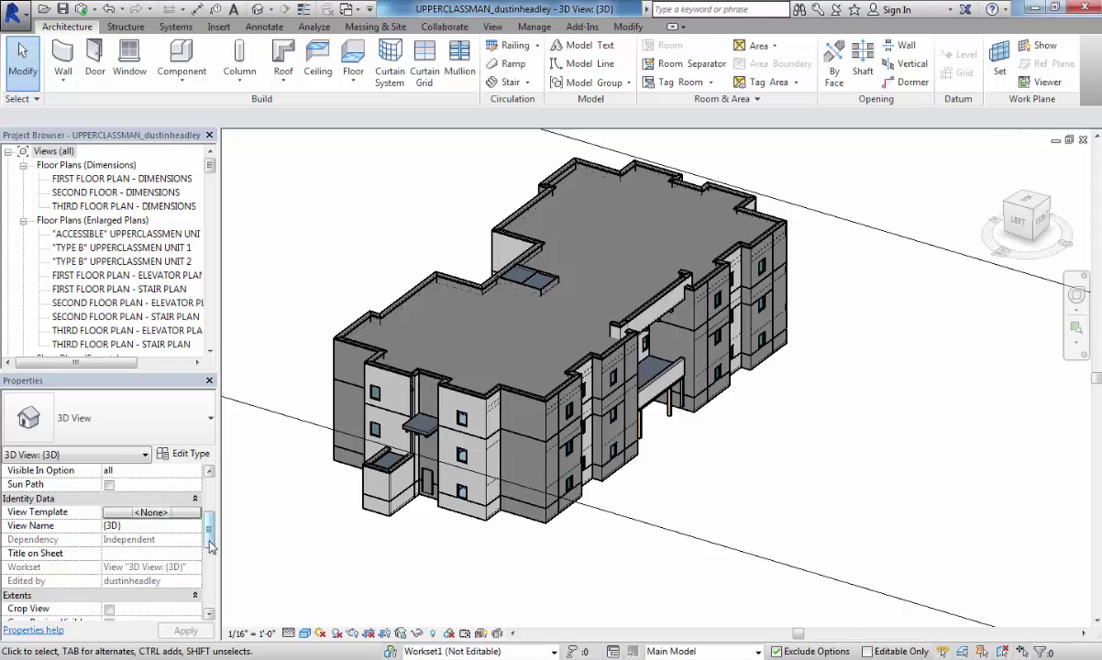
Step: Uncheck Section Box in the 3D view's Properties so the section box disappears
scroll(210, 546, down, 5)
scroll(210, 562, up, 3)
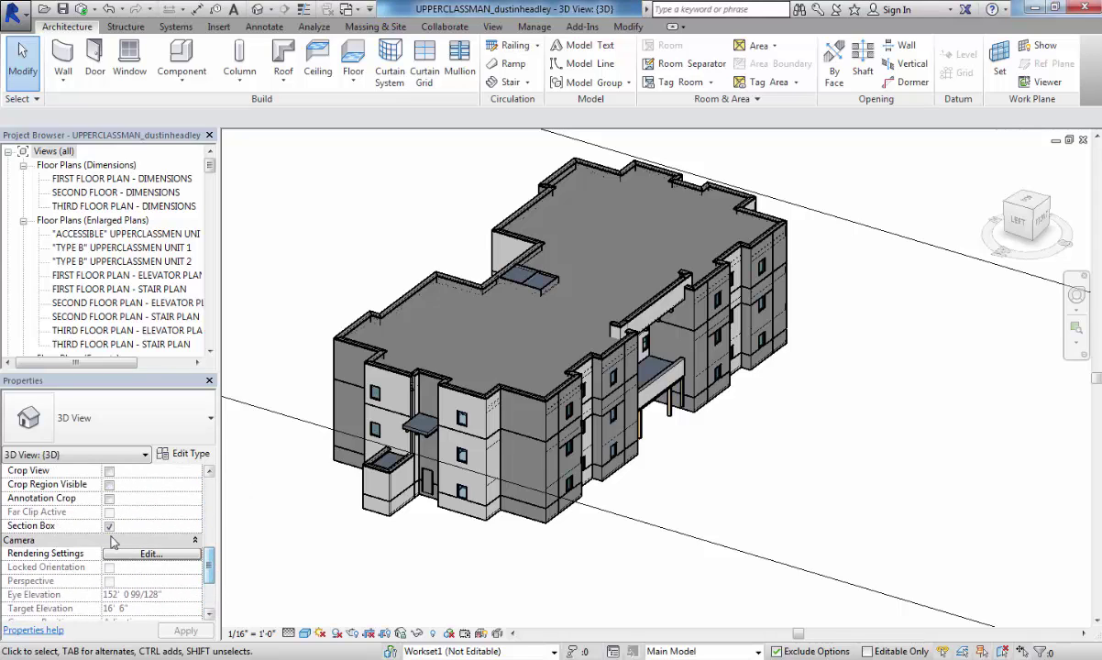
click(109, 526)
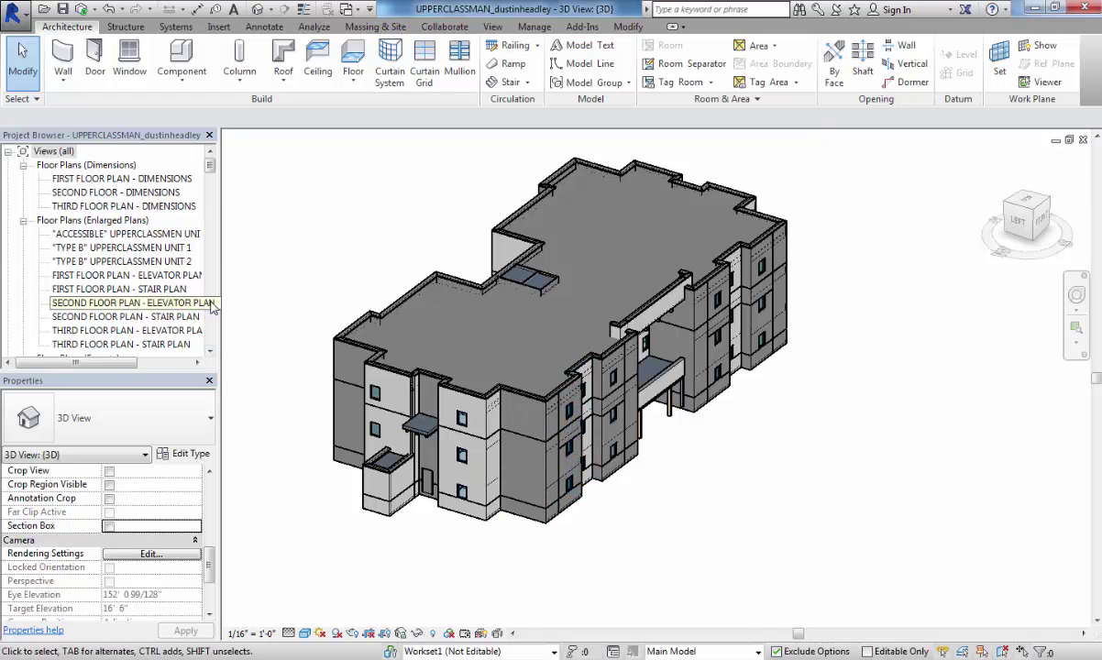
Step: Open Visibility/Graphic Overrides with VG and browse Model Categories, expanding and collapsing Doors
key(v)
key(v)
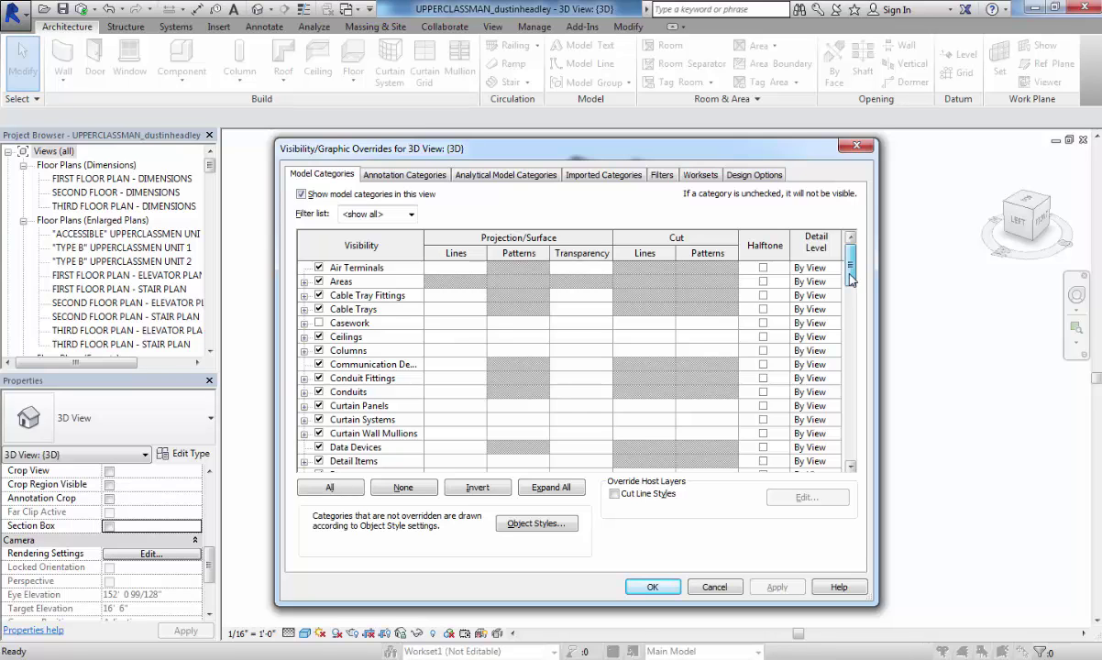
drag(850, 279, 853, 255)
drag(851, 264, 852, 300)
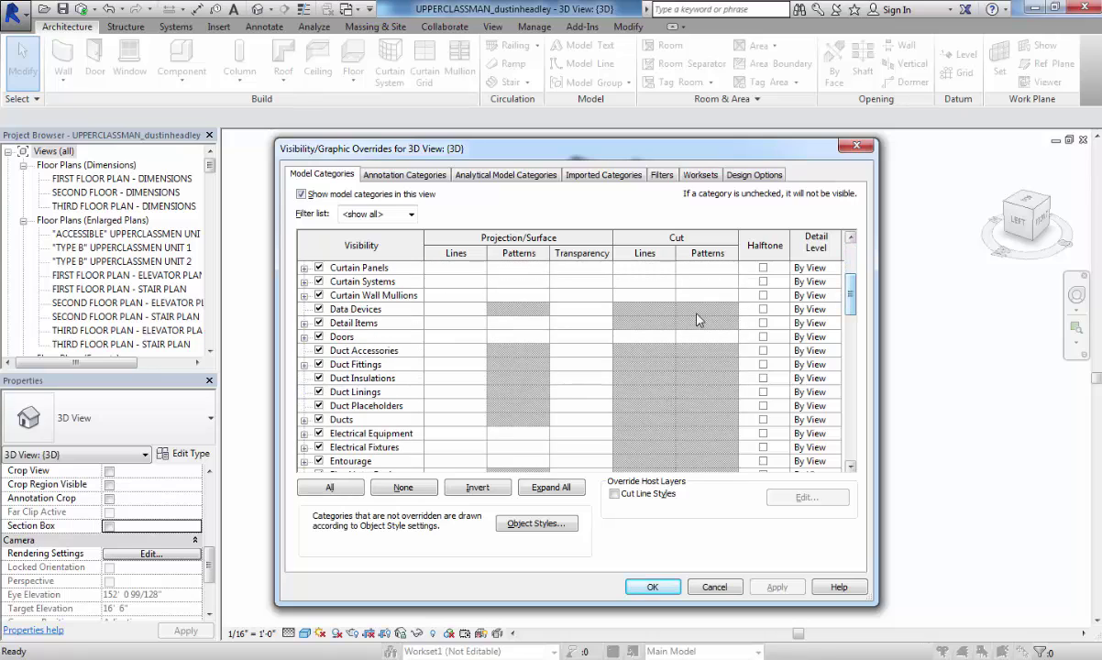
click(303, 337)
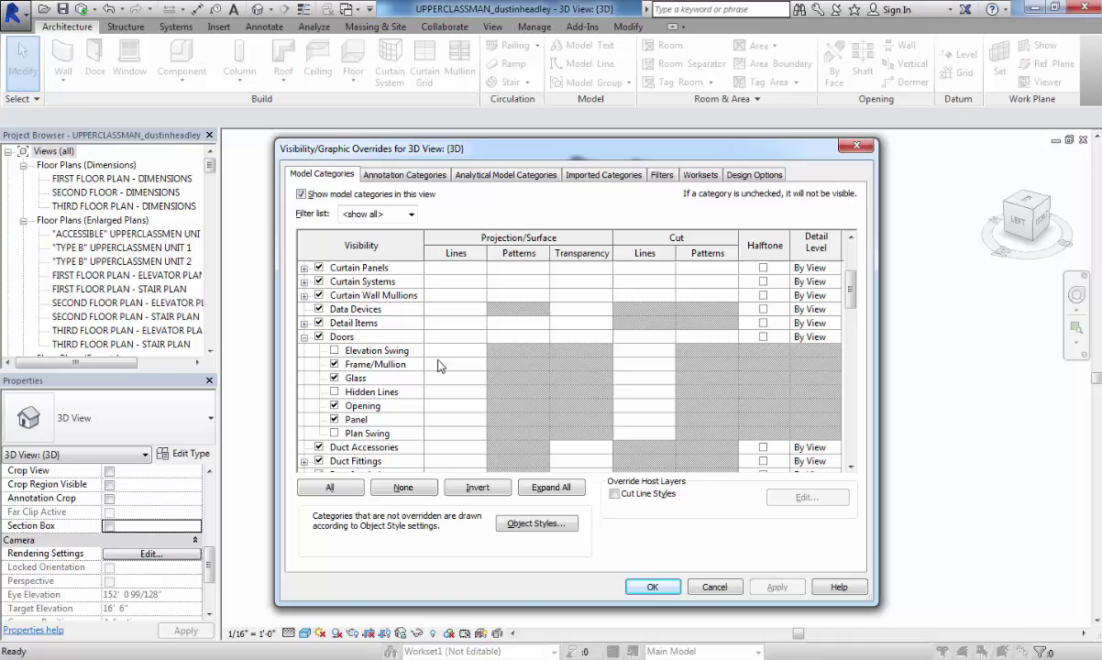
click(304, 336)
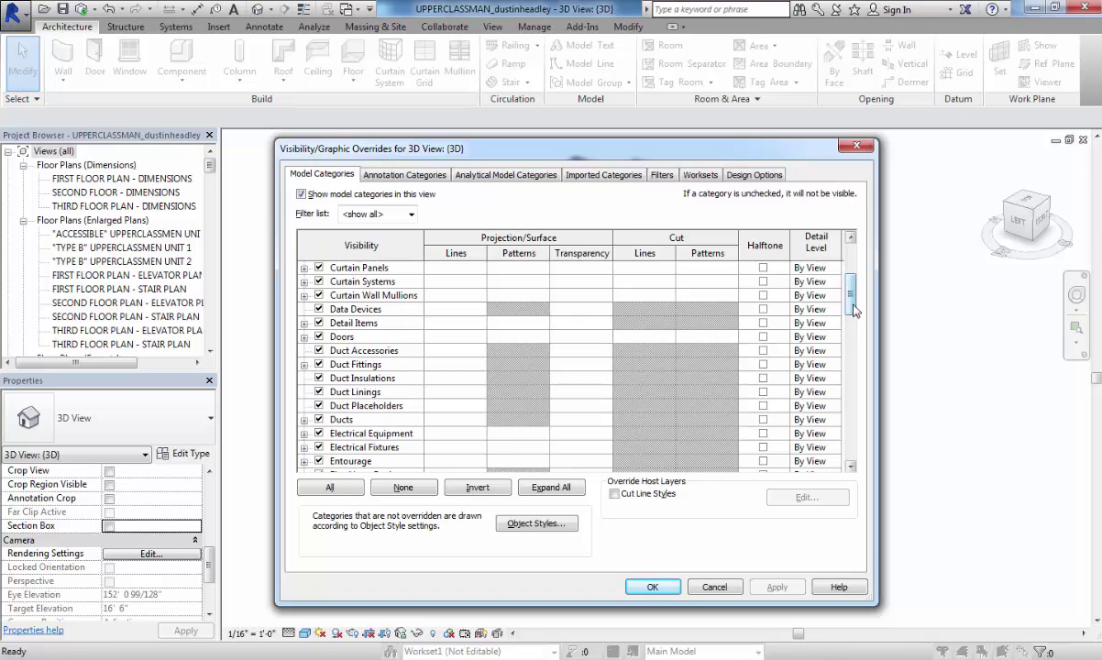
mouse_move(851, 291)
mouse_down()
mouse_move(851, 246)
mouse_move(853, 284)
mouse_up()
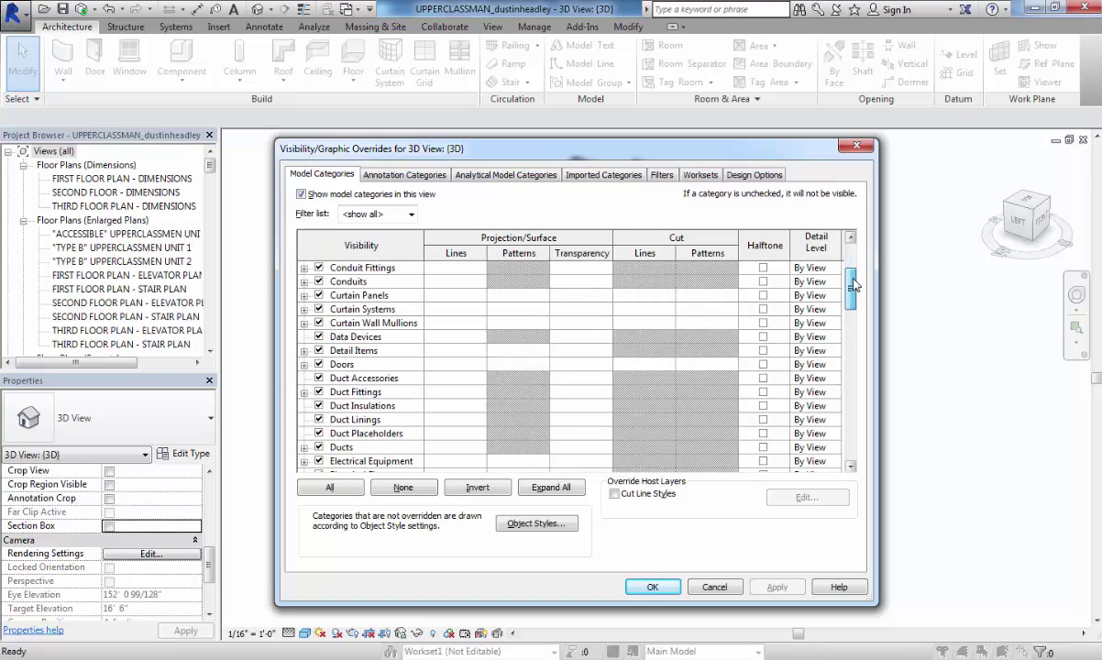
scroll(853, 283, up, 3)
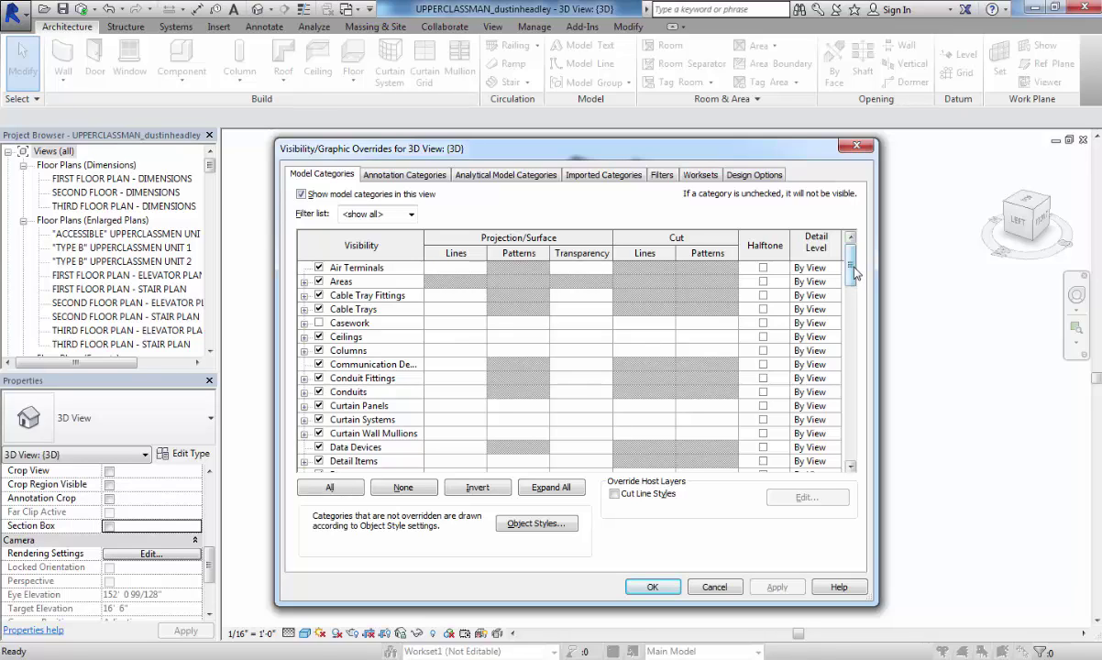
Step: Review the Imported and Analytical Model categories tabs, then accept the overrides with OK
click(607, 175)
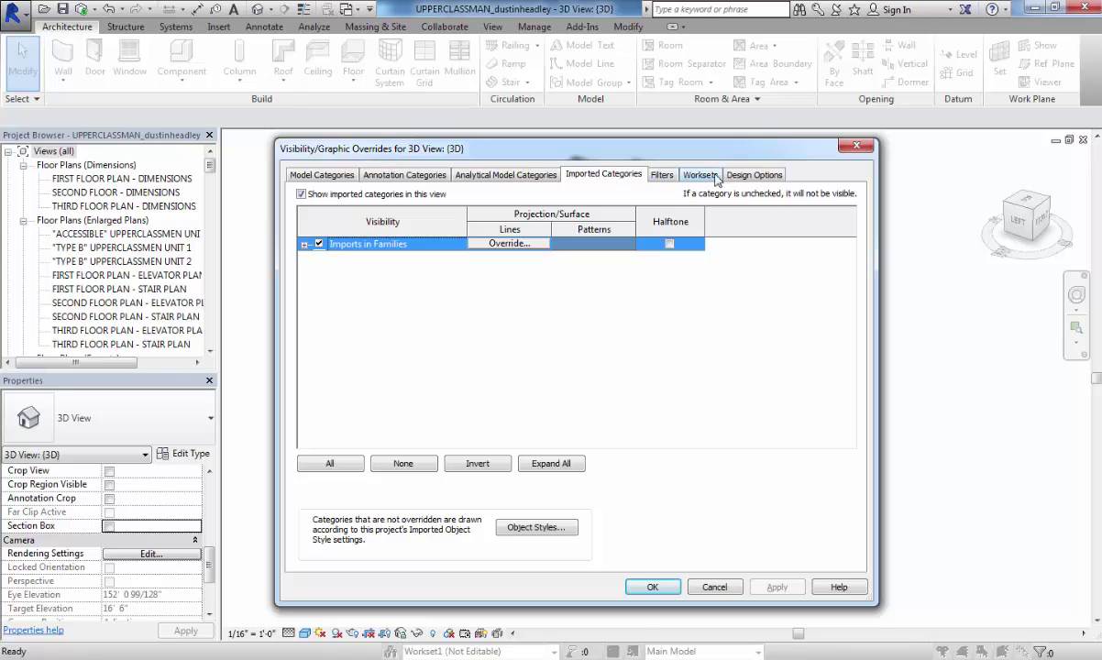
click(520, 177)
click(591, 175)
click(316, 174)
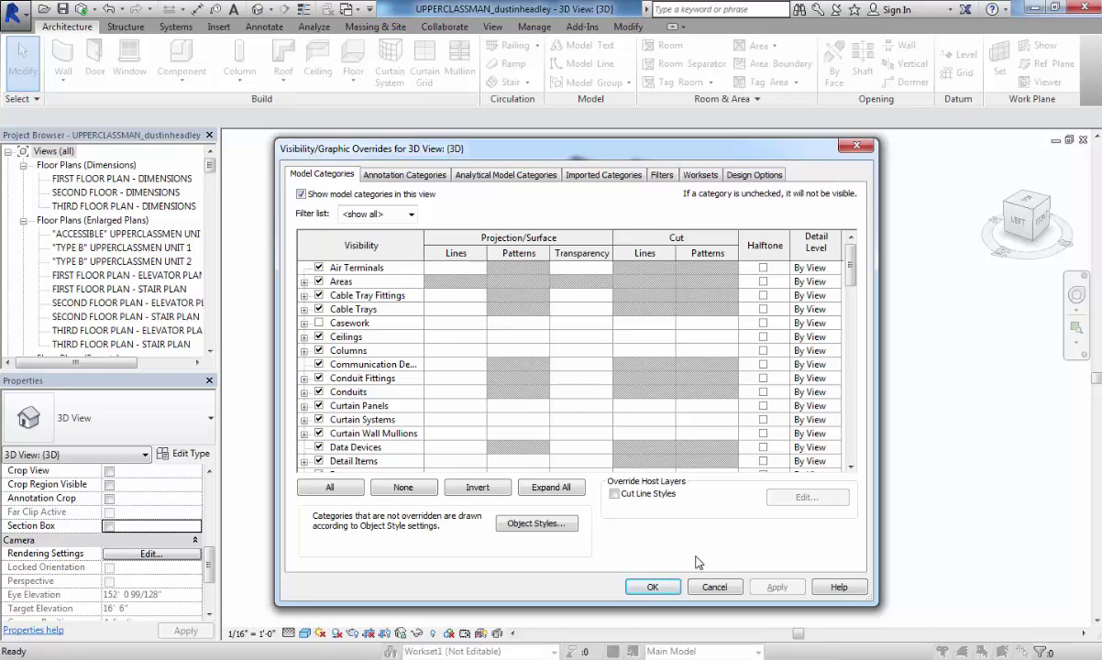
click(649, 587)
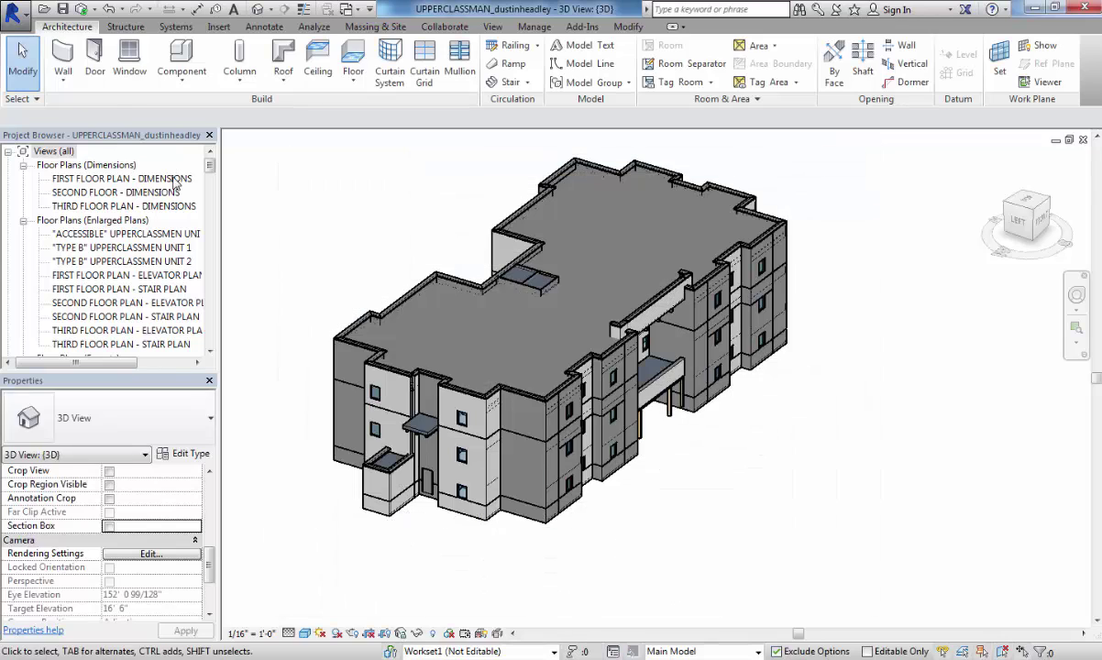
Step: Start a DWG export of the 3D view from Export > CAD Formats
click(19, 15)
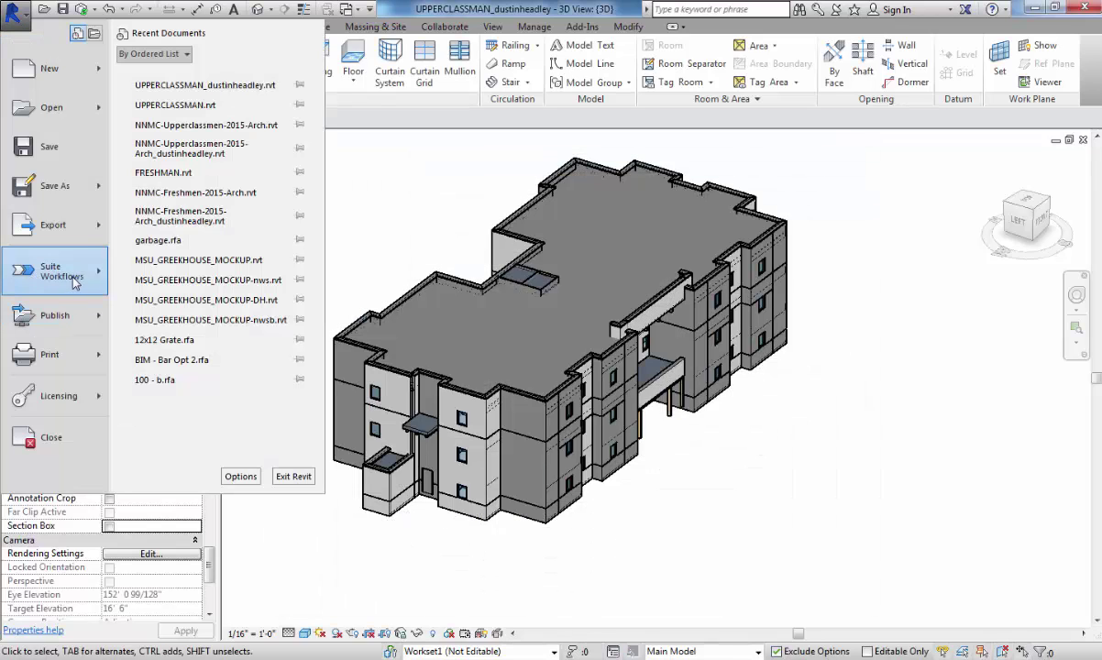
mouse_move(83, 224)
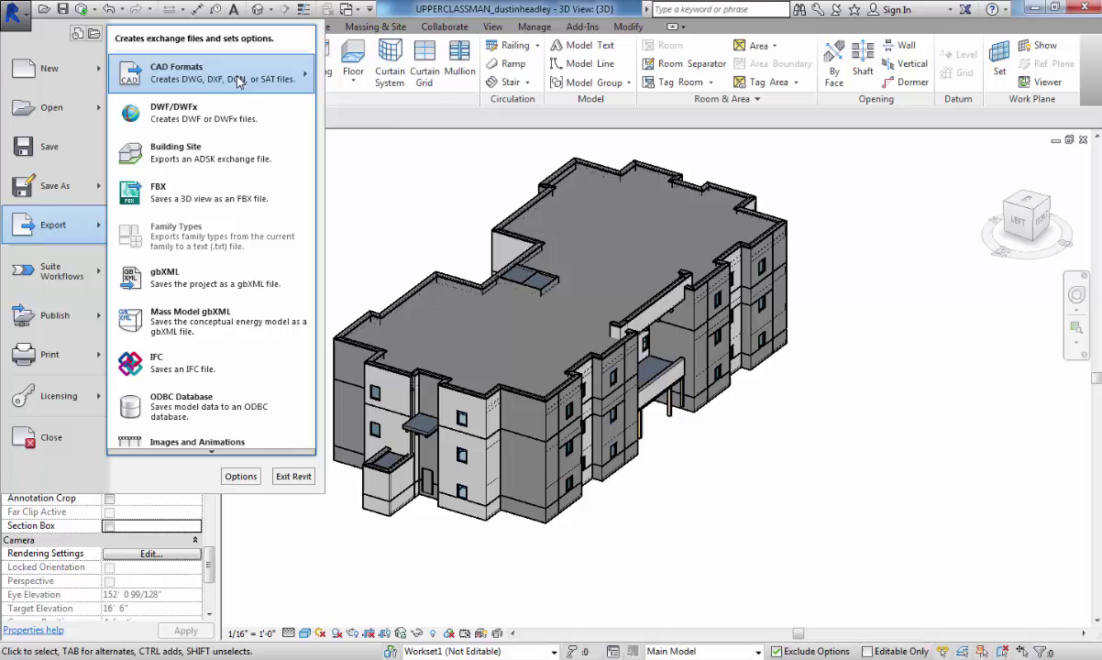
mouse_move(303, 71)
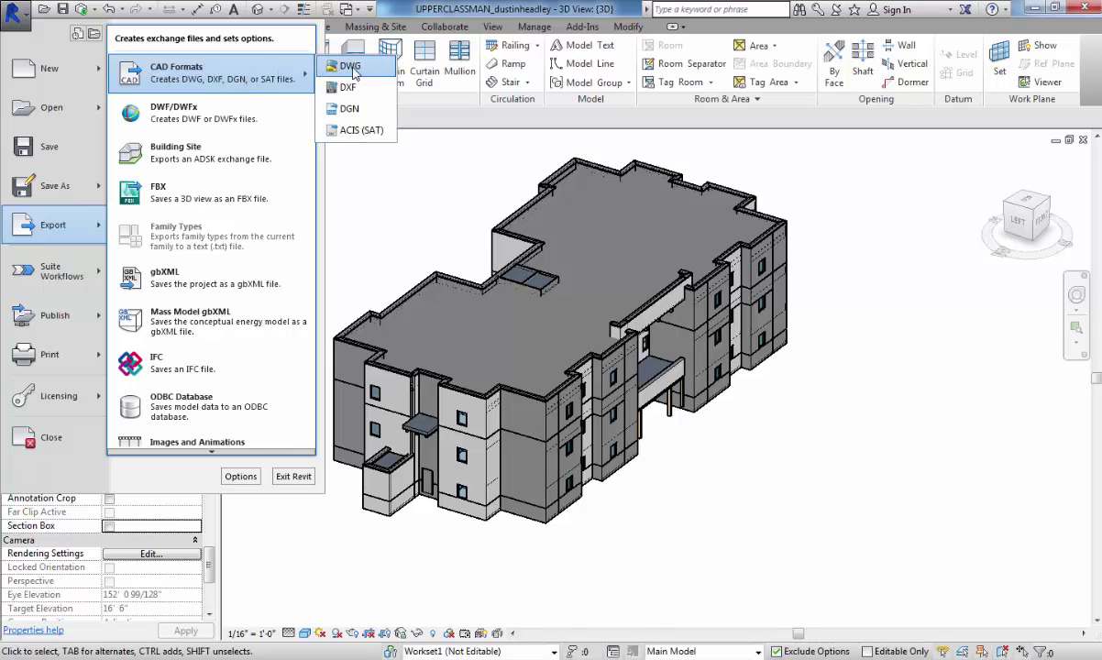
click(354, 70)
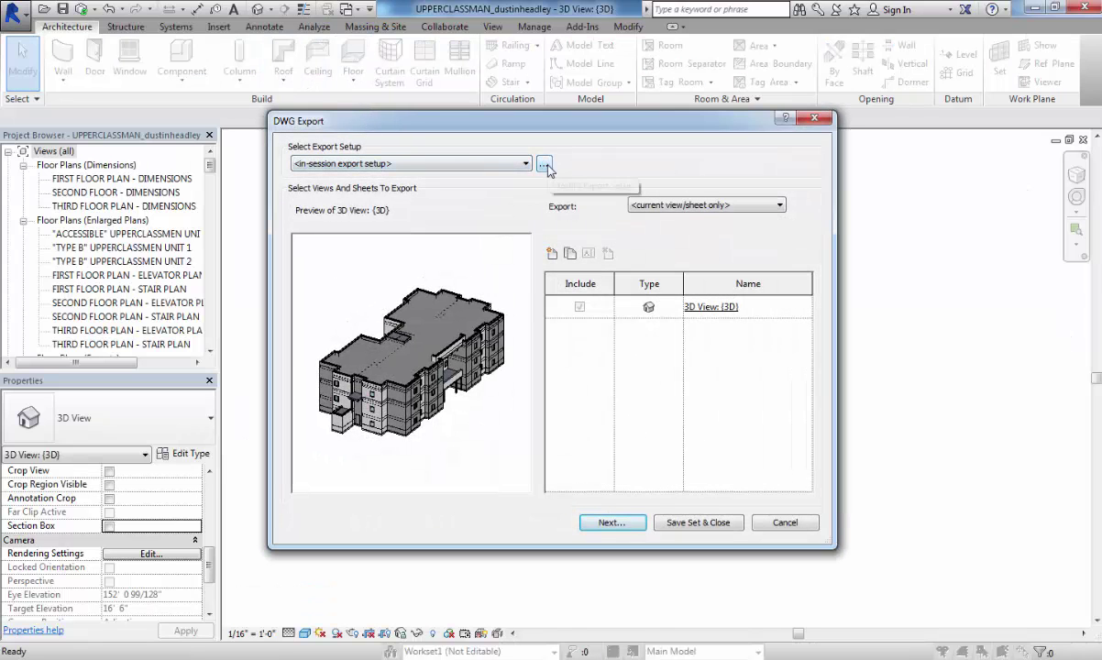
Step: Set the export setup's solids to export as ACIS solids
click(544, 165)
click(562, 166)
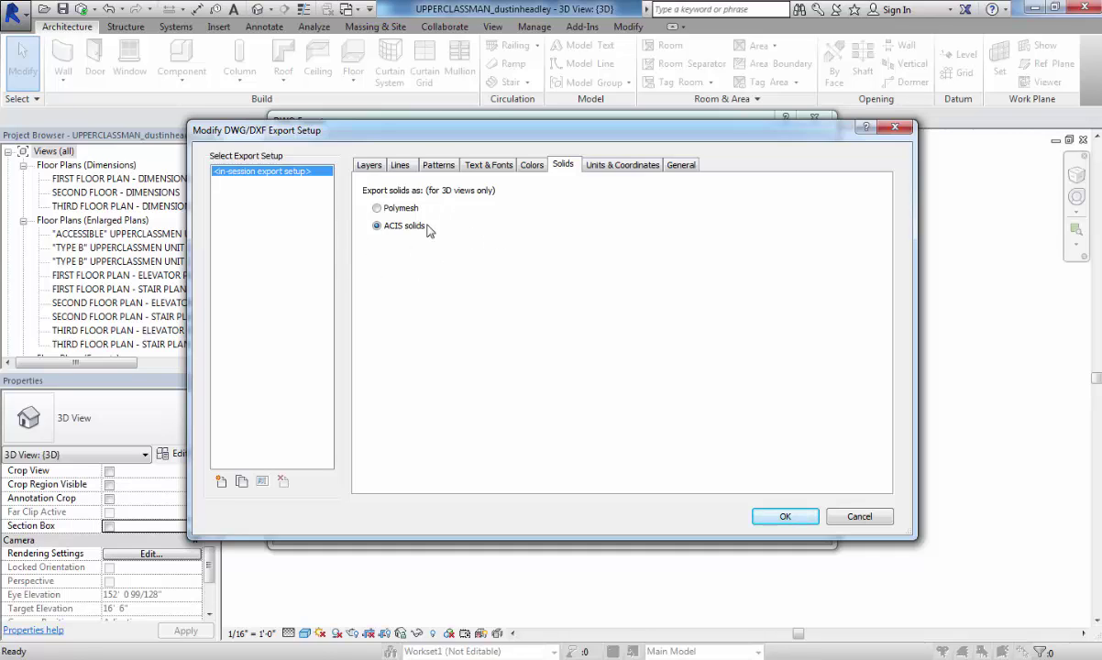
click(786, 519)
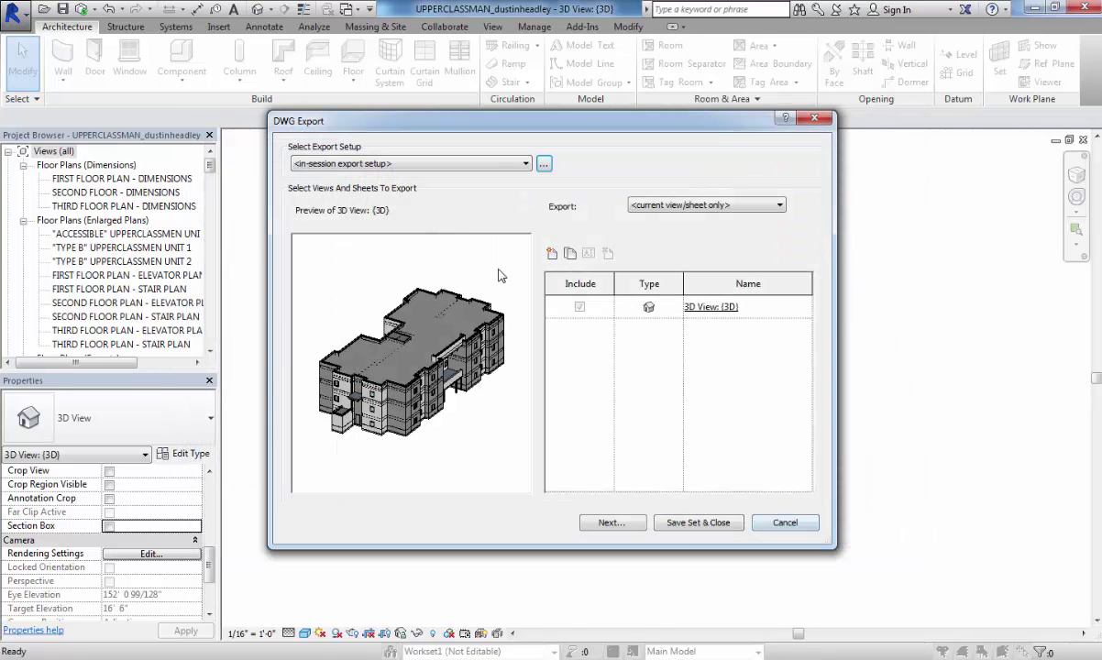
Step: Save the export as forSketchUp in AutoCAD 2004 DWG format, overwriting the existing file
click(611, 523)
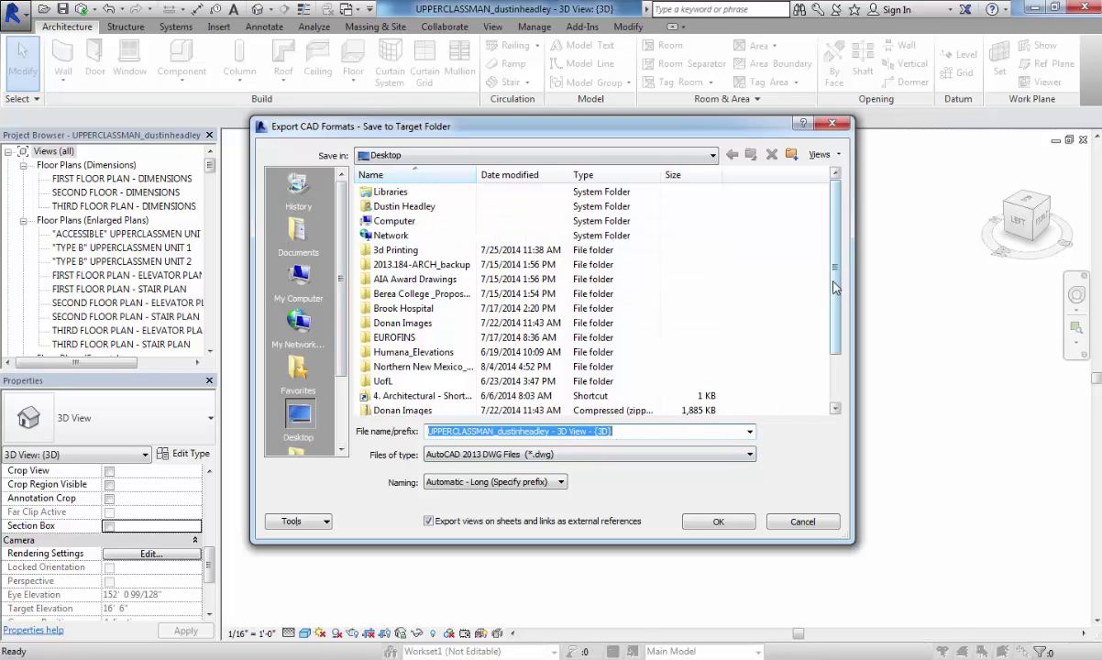
scroll(834, 287, down, 2)
click(398, 381)
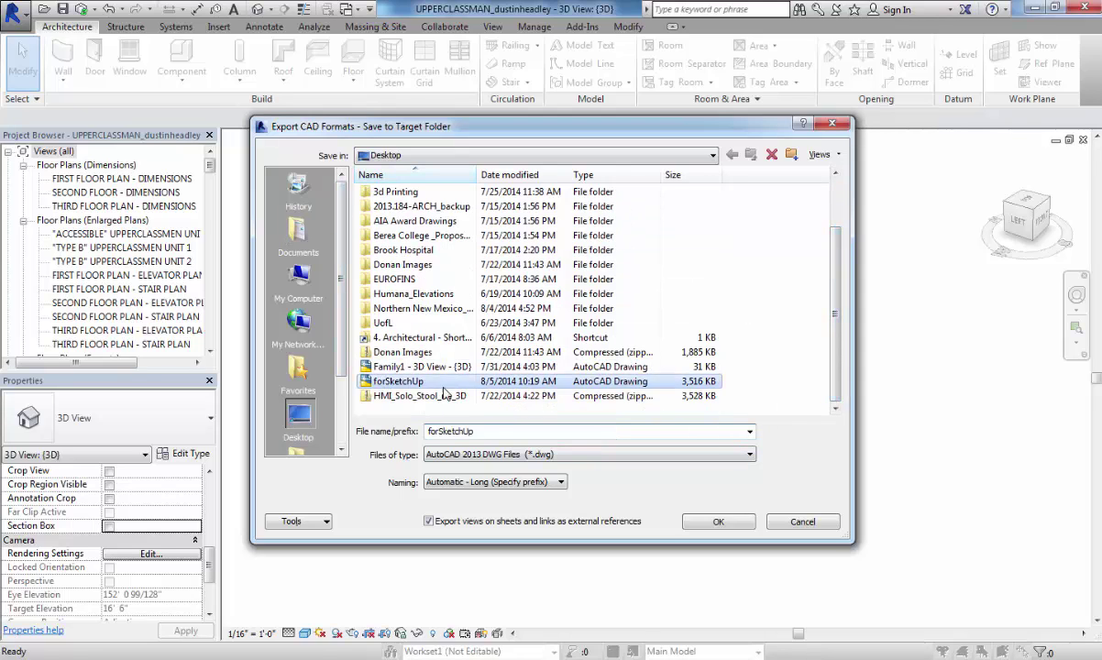
click(605, 454)
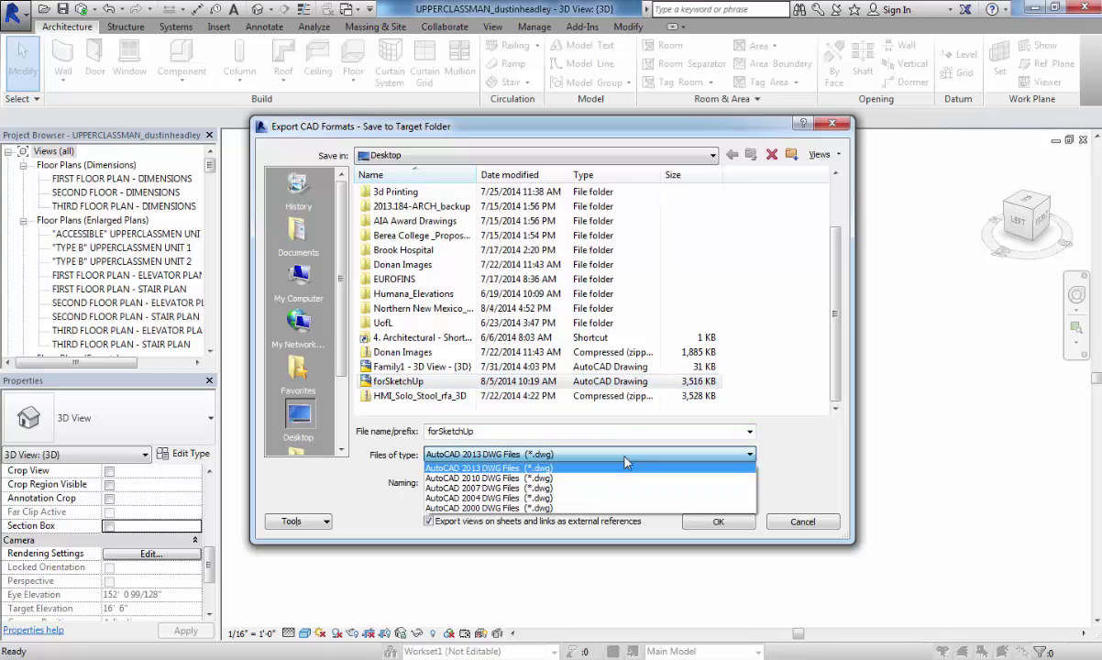
click(501, 498)
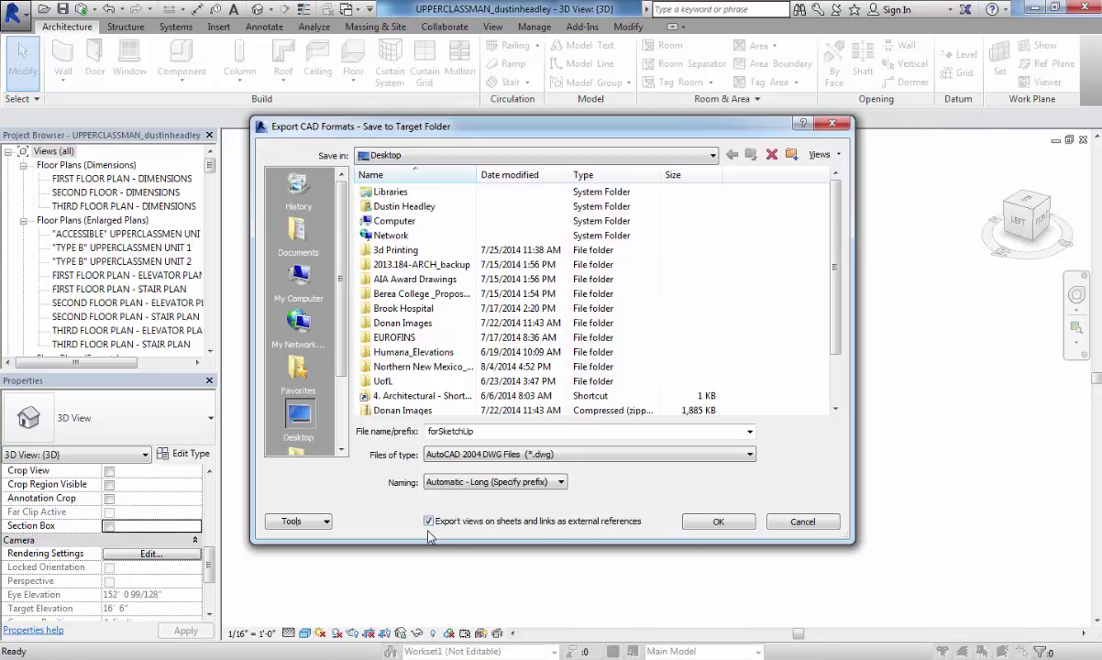
click(720, 523)
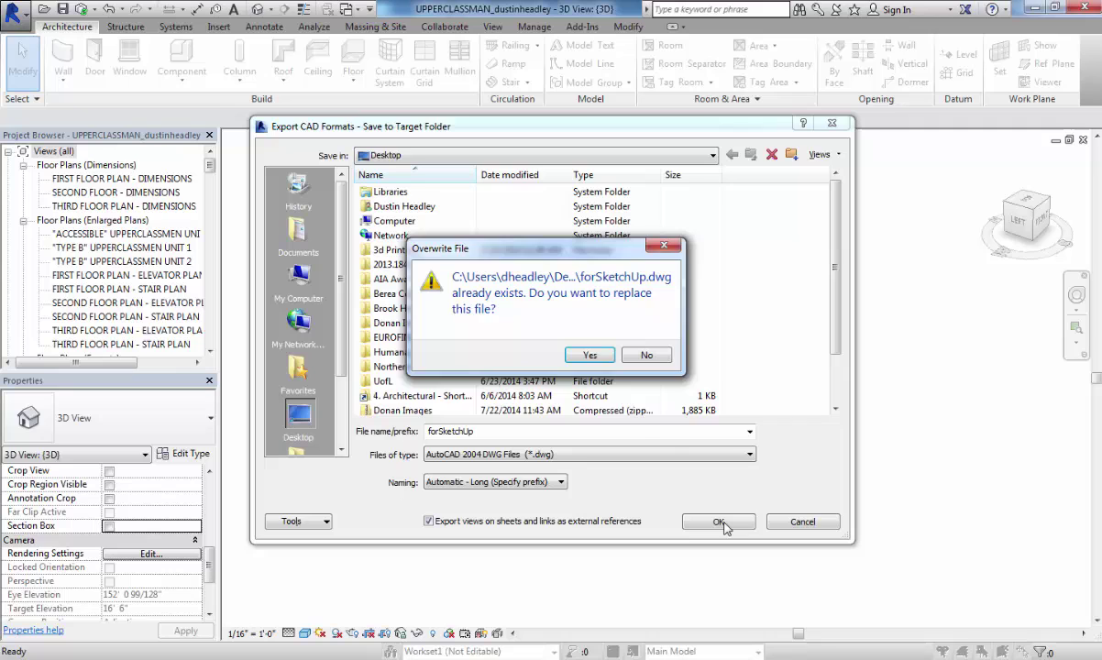
click(590, 355)
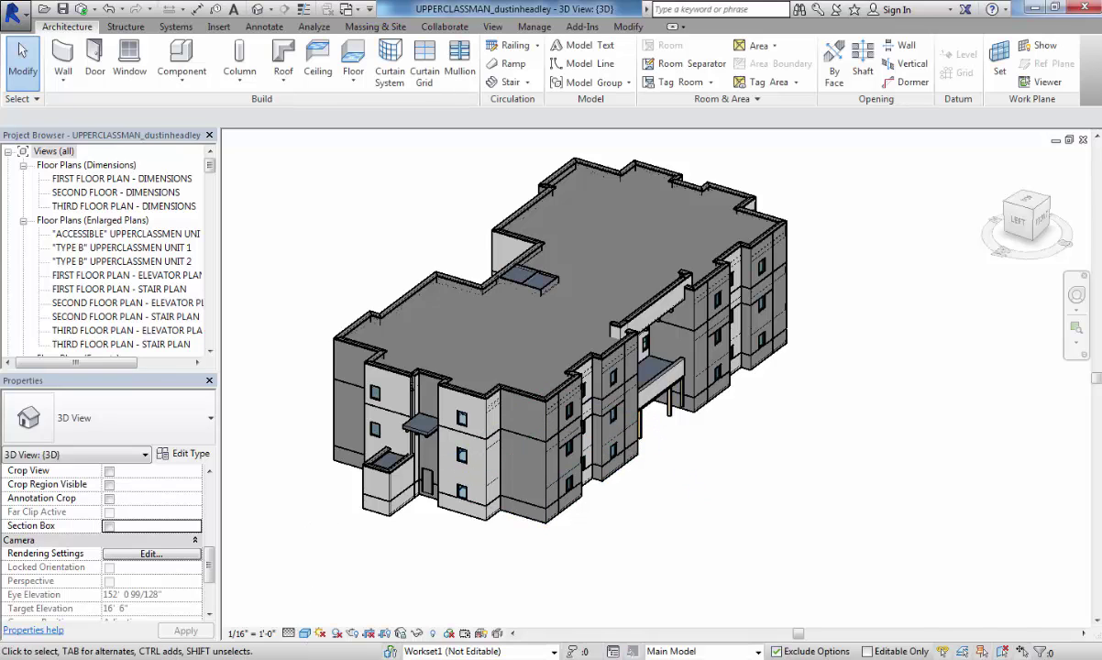
Step: Import forSketchUp.dwg into SketchUp, bringing in 17 layers, 134 blocks and 817 3D solids
key(alt+Tab)
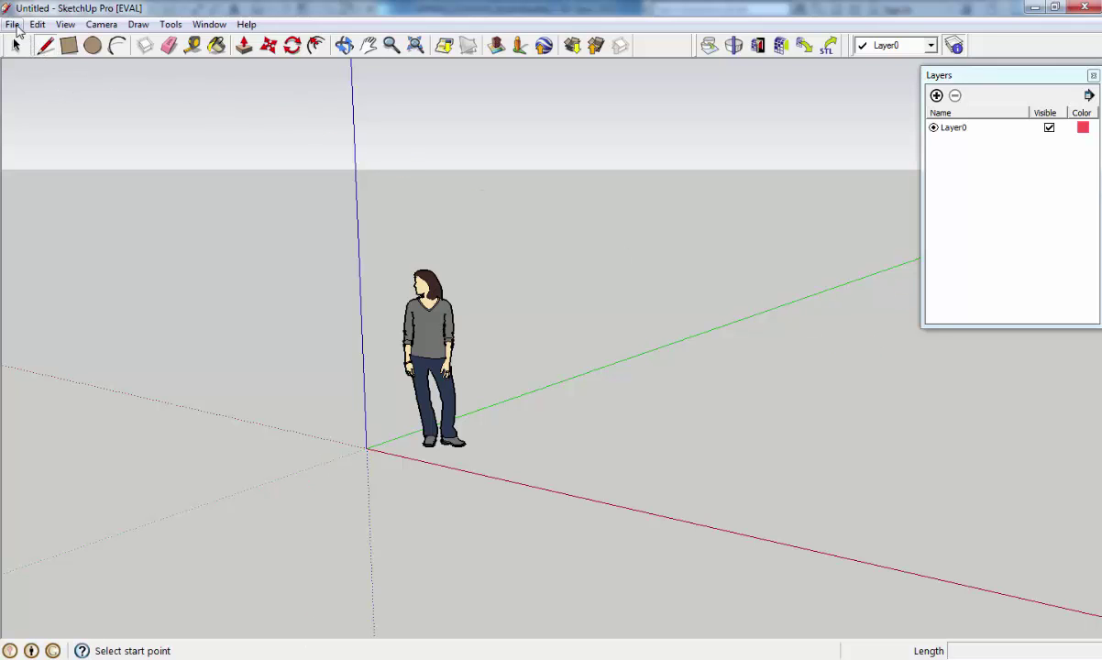
click(13, 24)
click(92, 265)
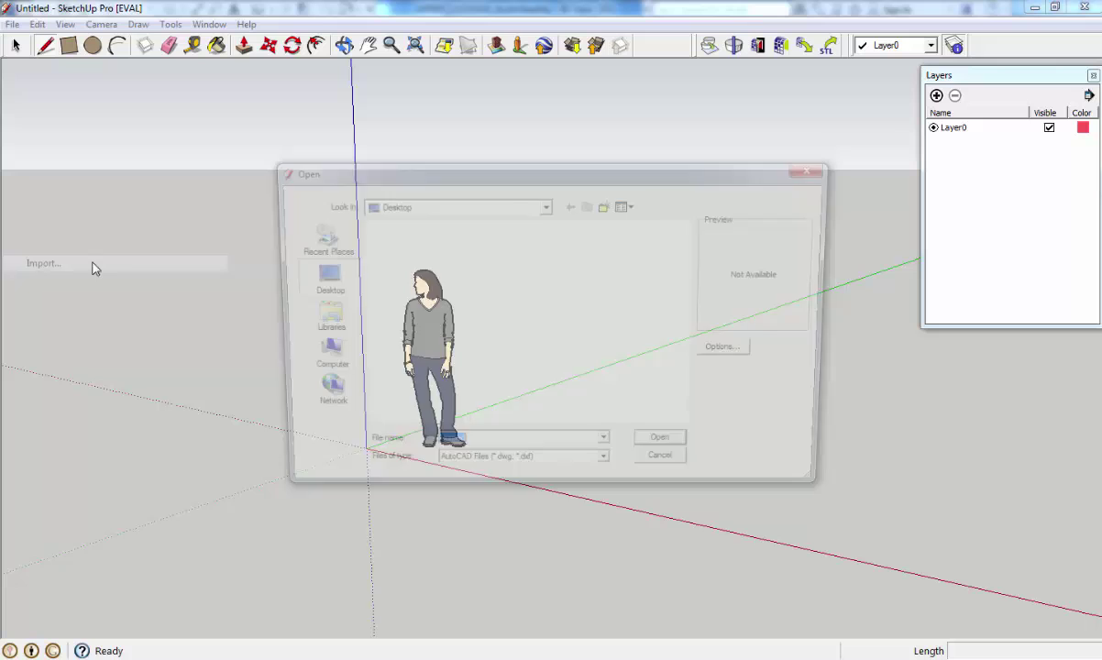
drag(686, 264, 696, 421)
click(458, 378)
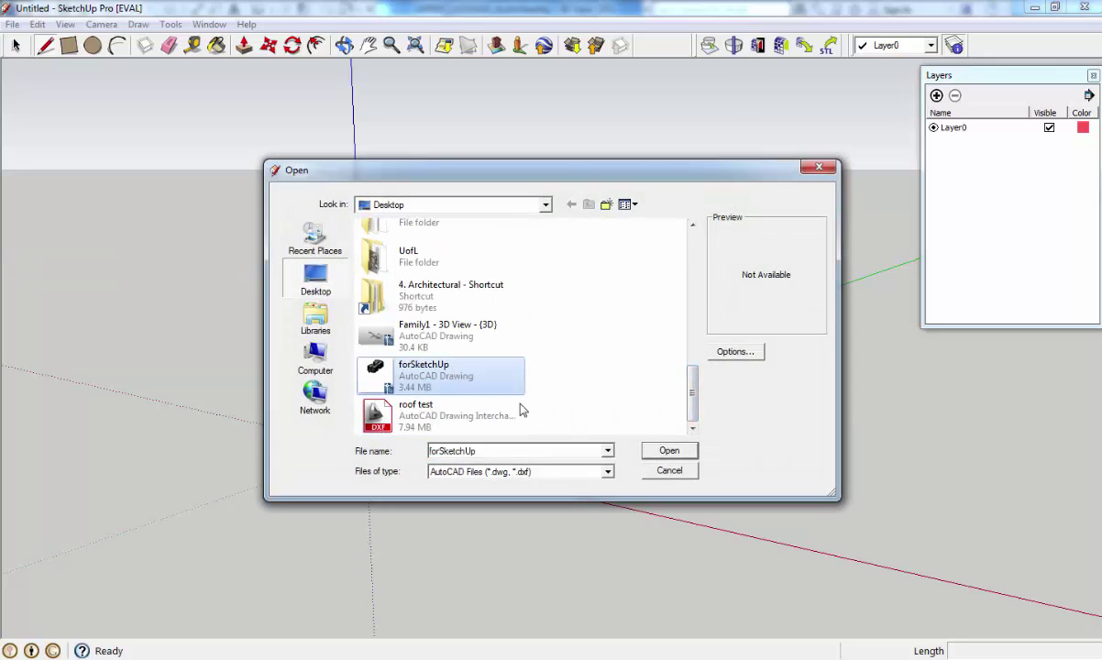
click(669, 452)
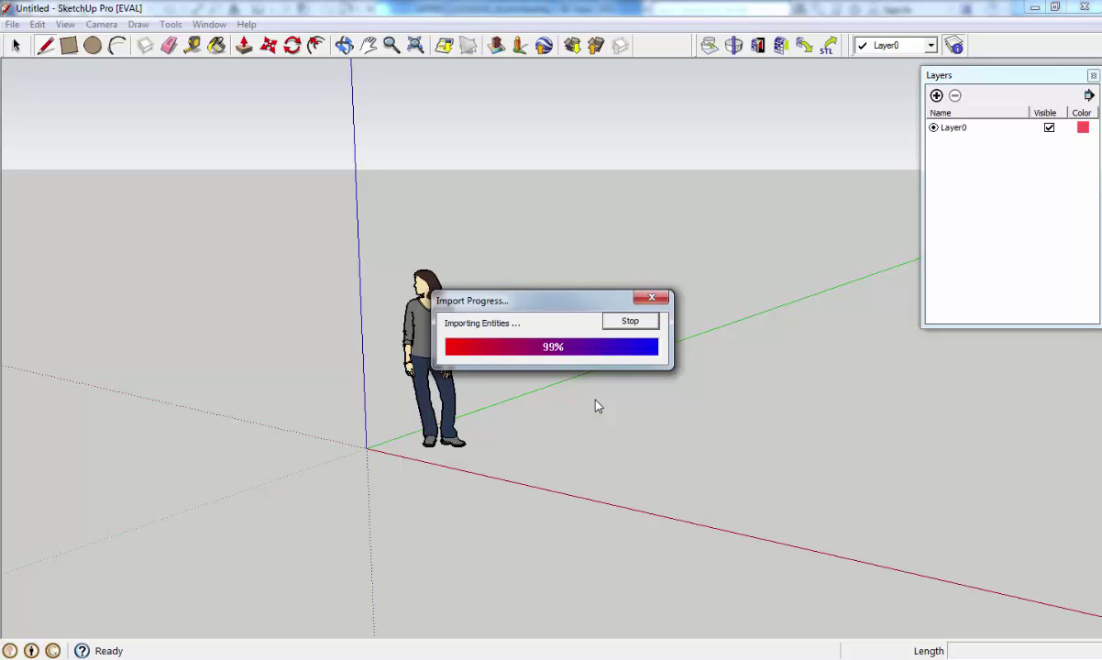
drag(554, 308, 137, 106)
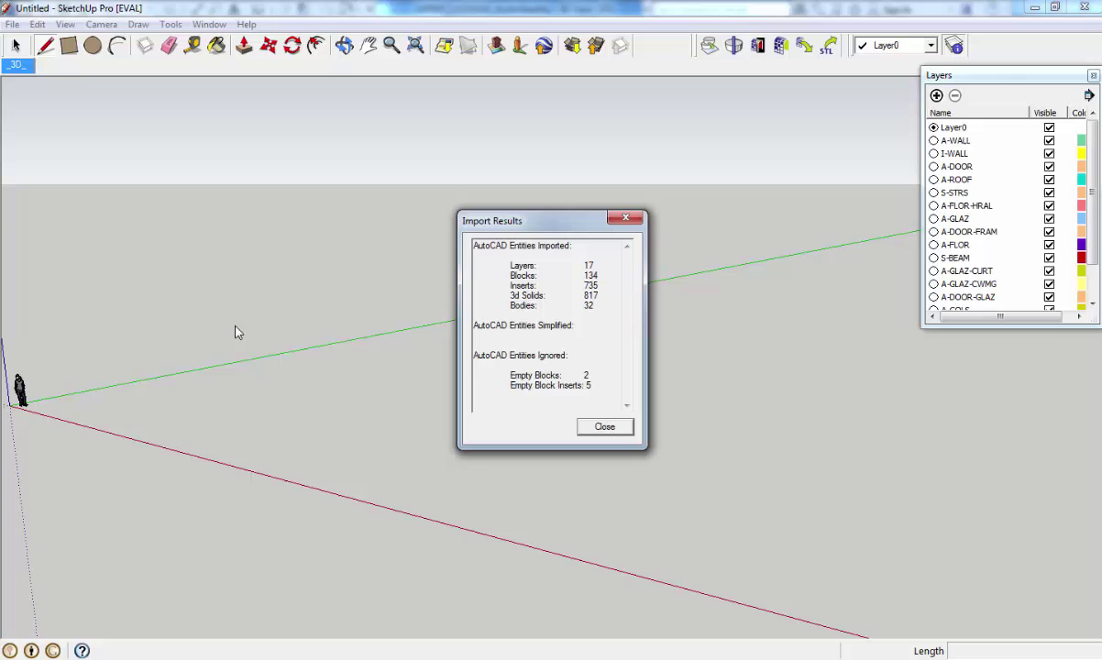
drag(553, 227, 263, 104)
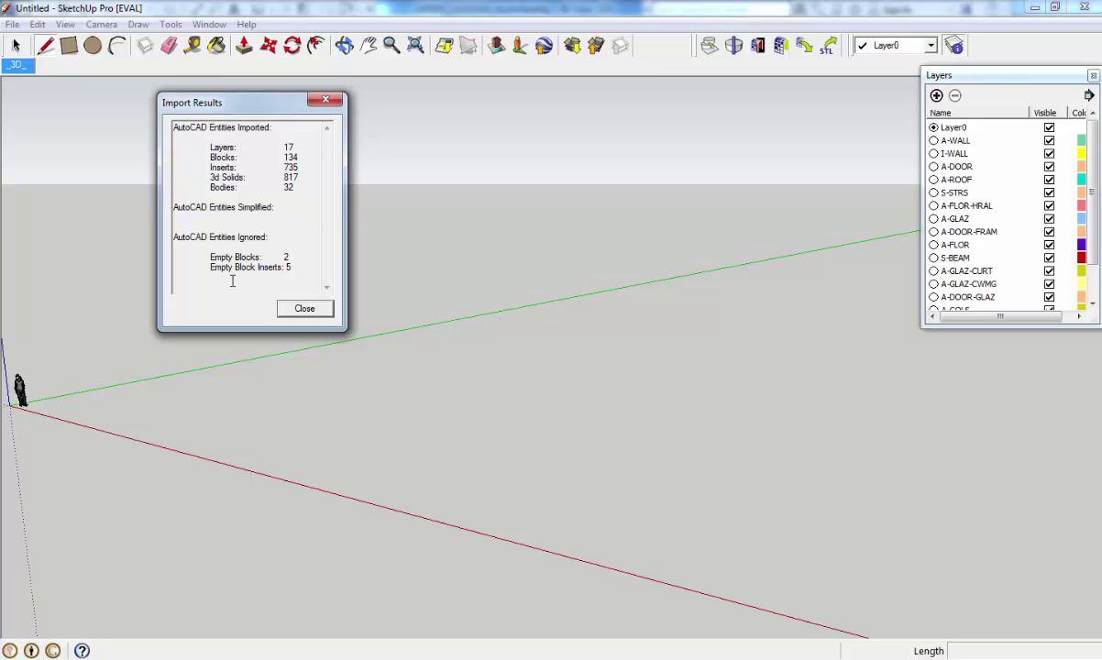
Step: Close Import Results, orbit to view the building from above, and start moving it along green
click(305, 309)
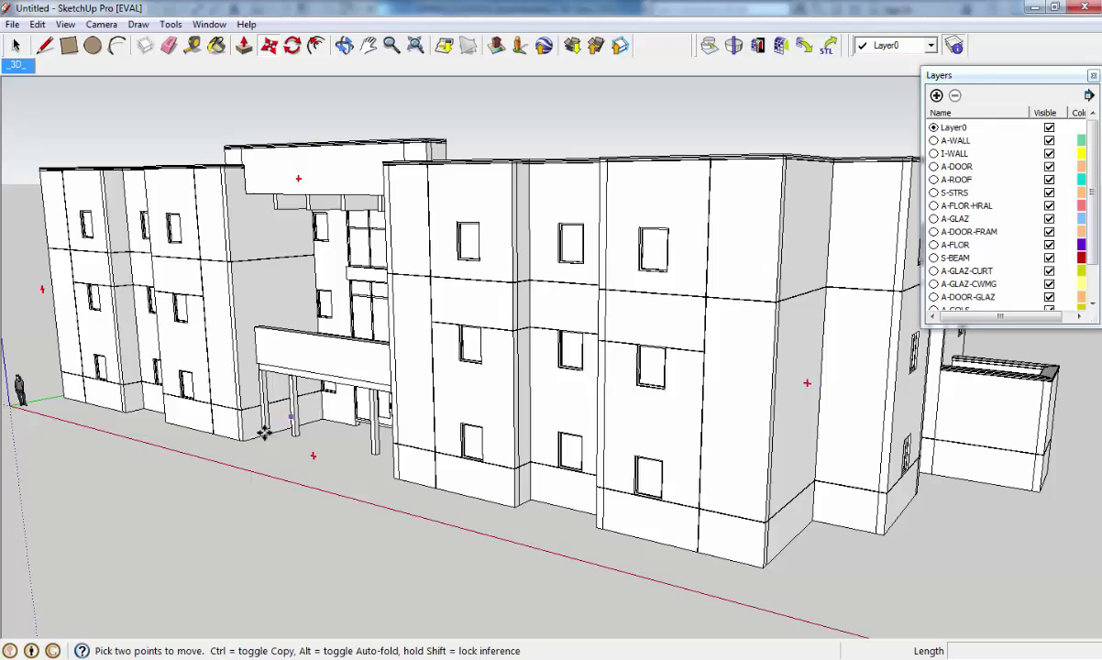
middle_drag(220, 411, 647, 443)
middle_drag(369, 387, 529, 455)
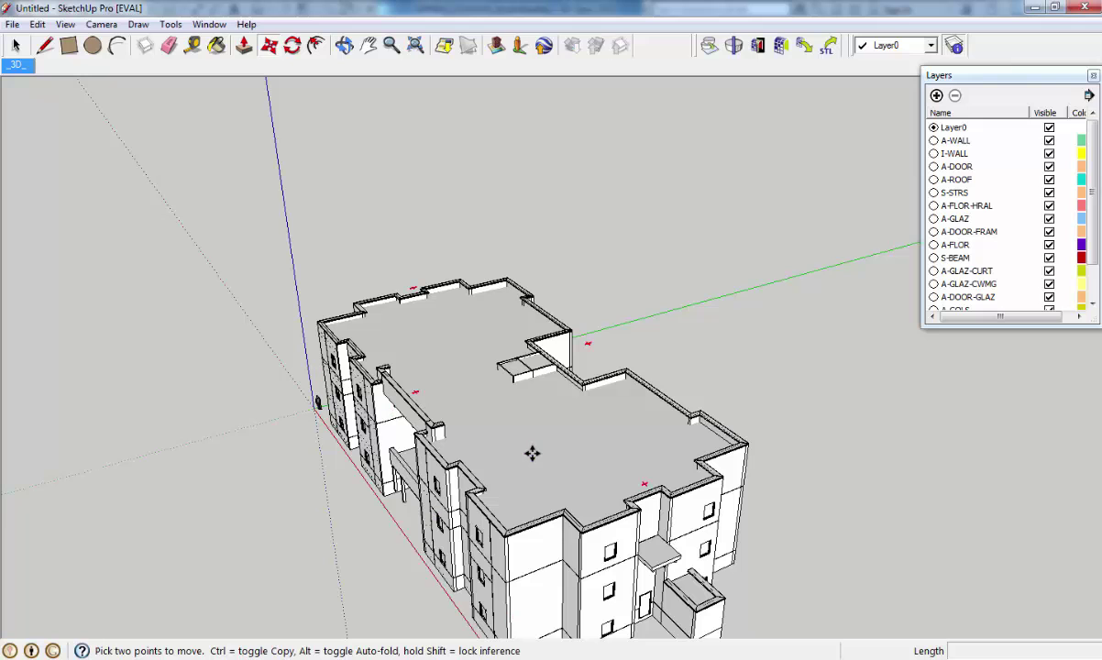
click(532, 453)
Step: Place the moved building, then select and explode the imported building component
click(563, 447)
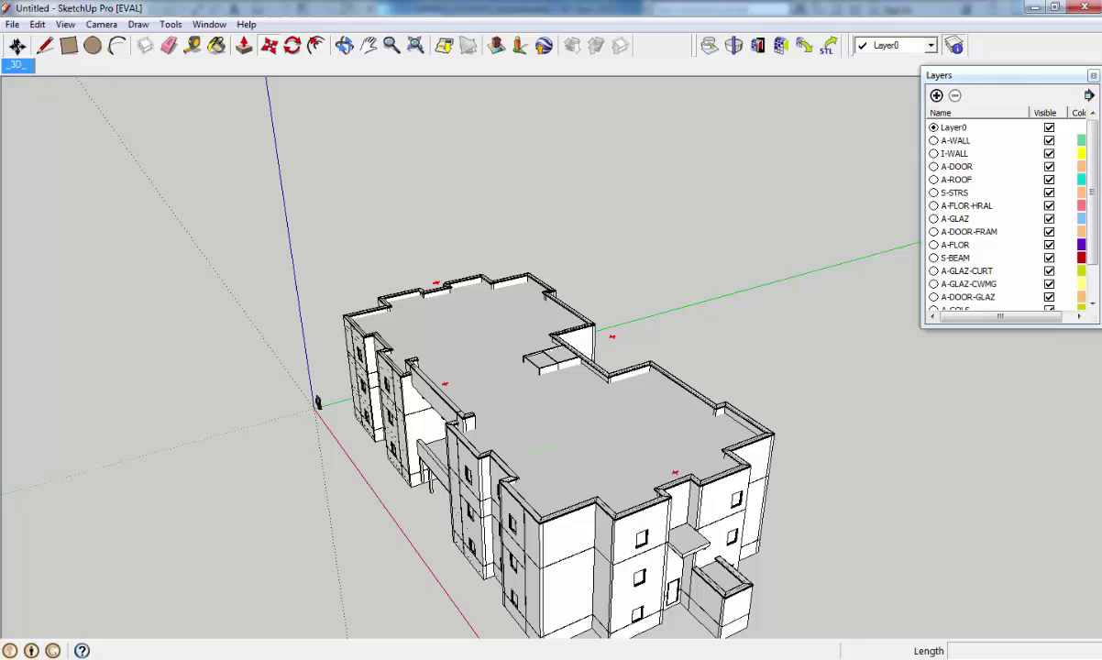
click(17, 45)
key(ctrl+z)
key(ctrl+t)
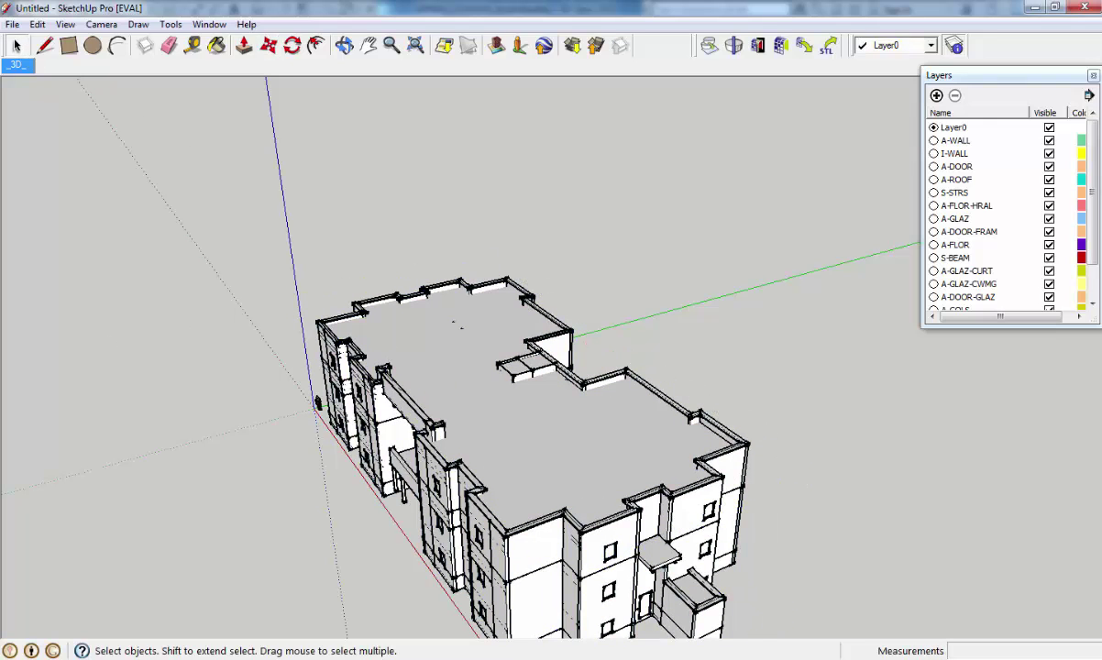
click(345, 365)
right_click(344, 365)
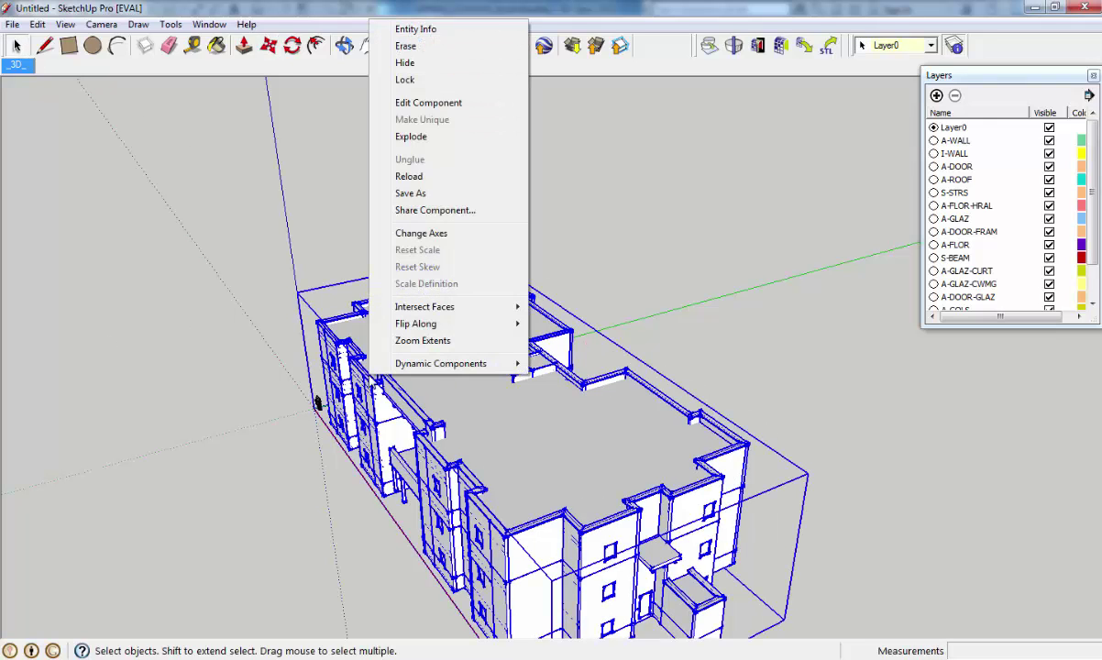
click(431, 140)
Step: Delete the roof and the top floor slab to expose the interior
click(454, 345)
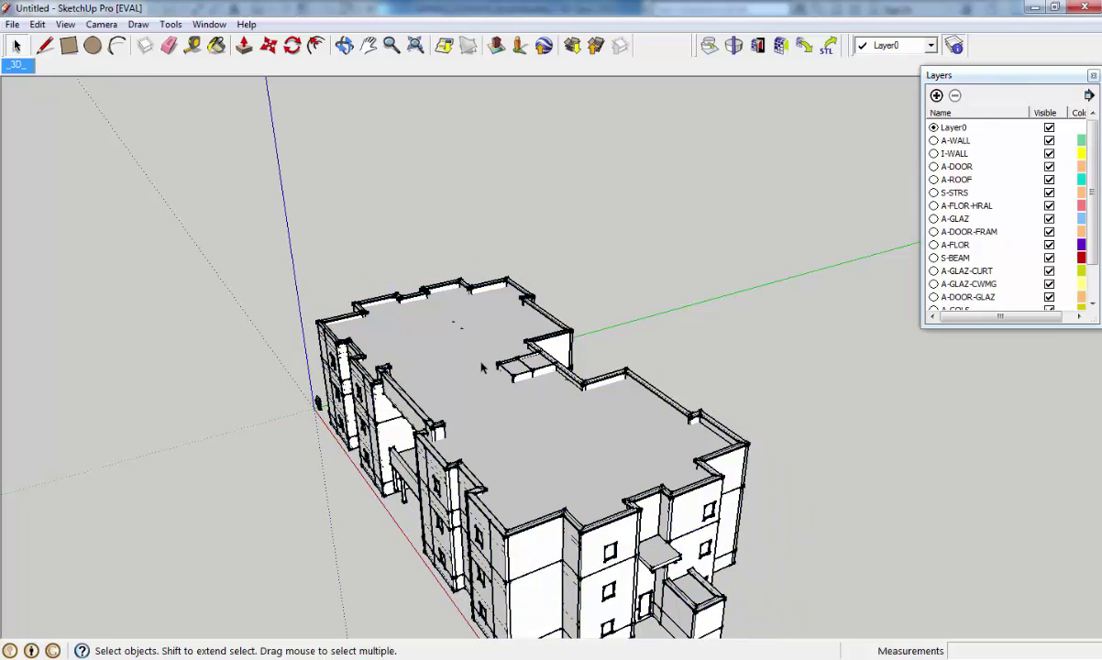
click(504, 384)
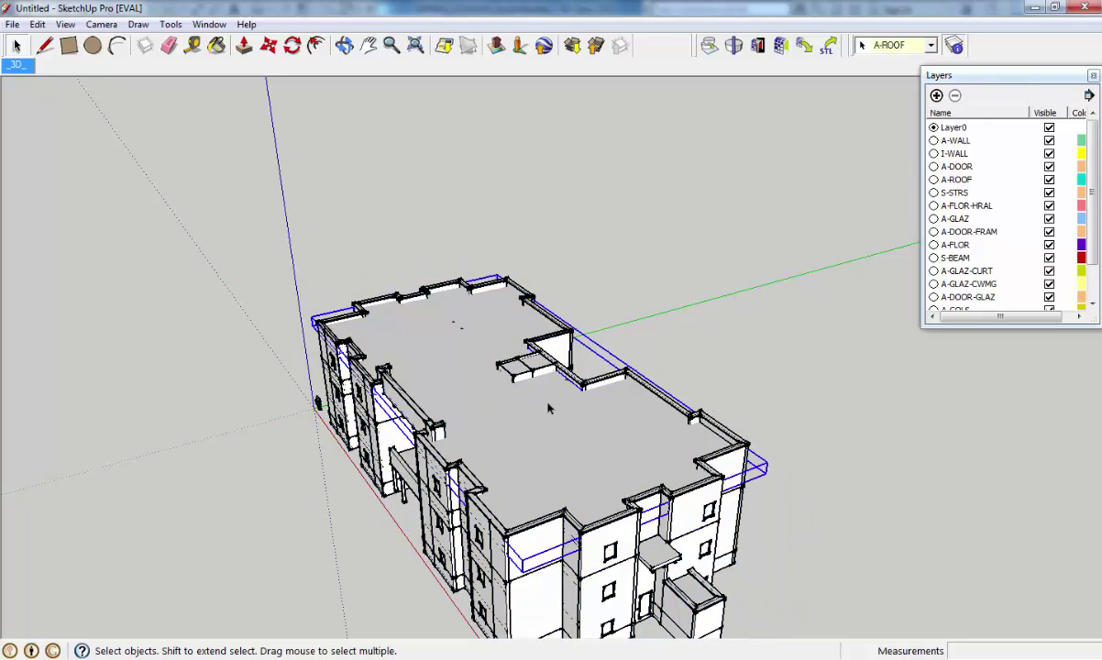
key(Delete)
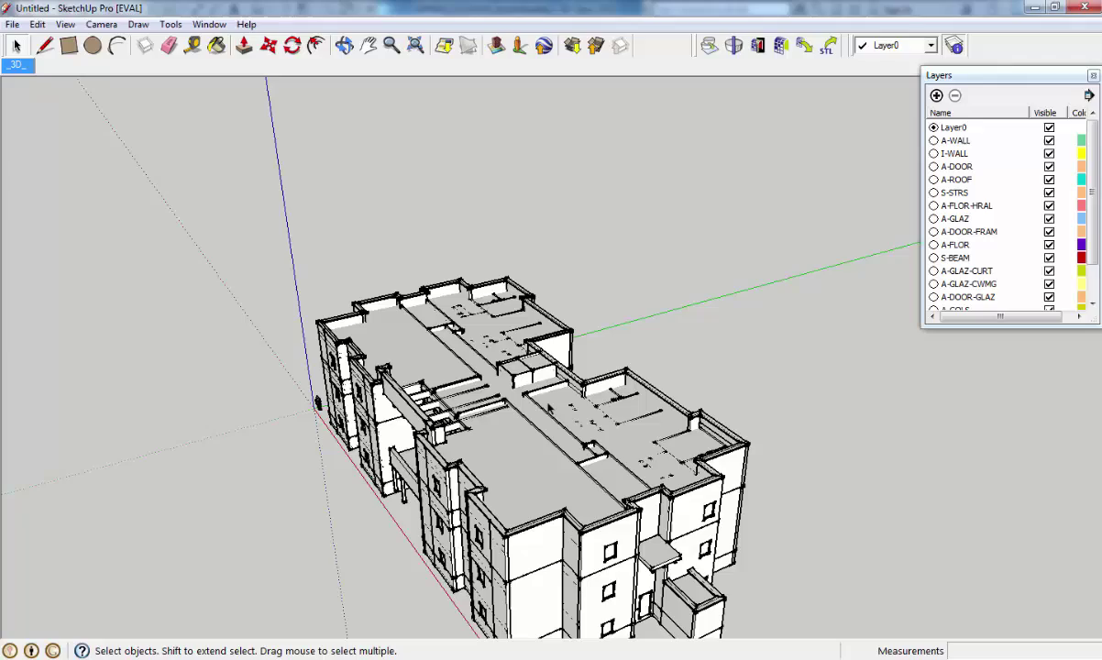
click(499, 468)
key(Delete)
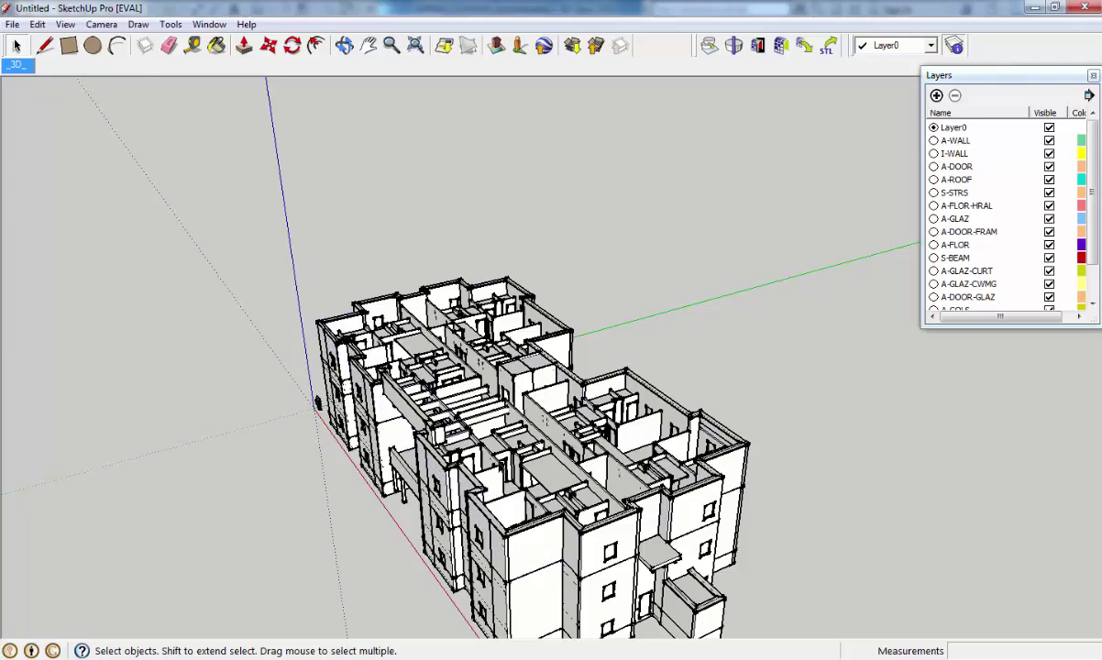
Step: Orbit and zoom in on the exposed interior floors
middle_drag(592, 467, 848, 327)
scroll(425, 517, down, 3)
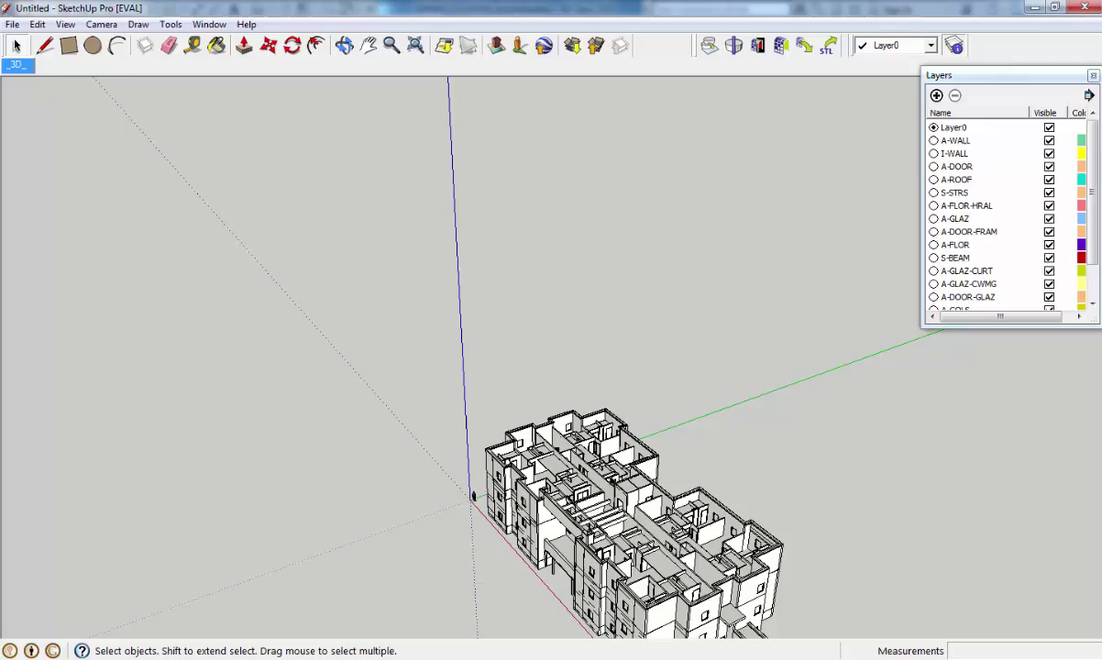
click(390, 45)
drag(633, 458, 535, 242)
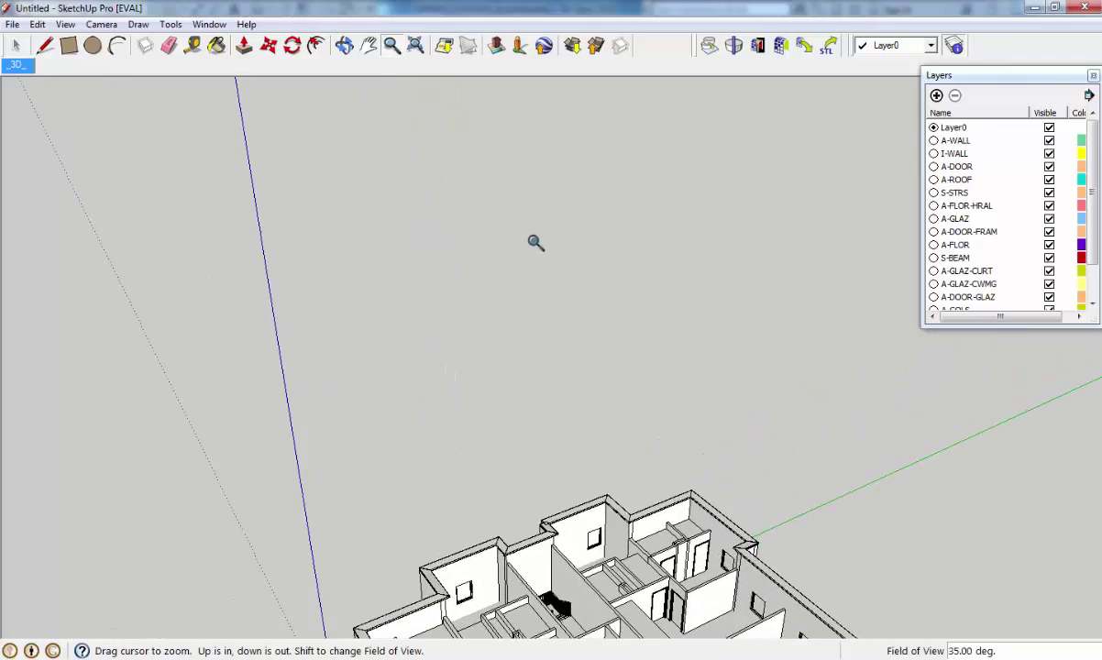
middle_drag(564, 539, 225, 111)
scroll(239, 156, up, 5)
middle_drag(255, 201, 652, 377)
scroll(645, 352, down, 3)
scroll(245, 431, down, 2)
Step: Pan across the floors, then orbit round to the building's exterior corner wall
middle_drag(246, 431, 366, 414)
scroll(416, 430, up, 3)
scroll(364, 413, up, 2)
scroll(220, 423, up, 2)
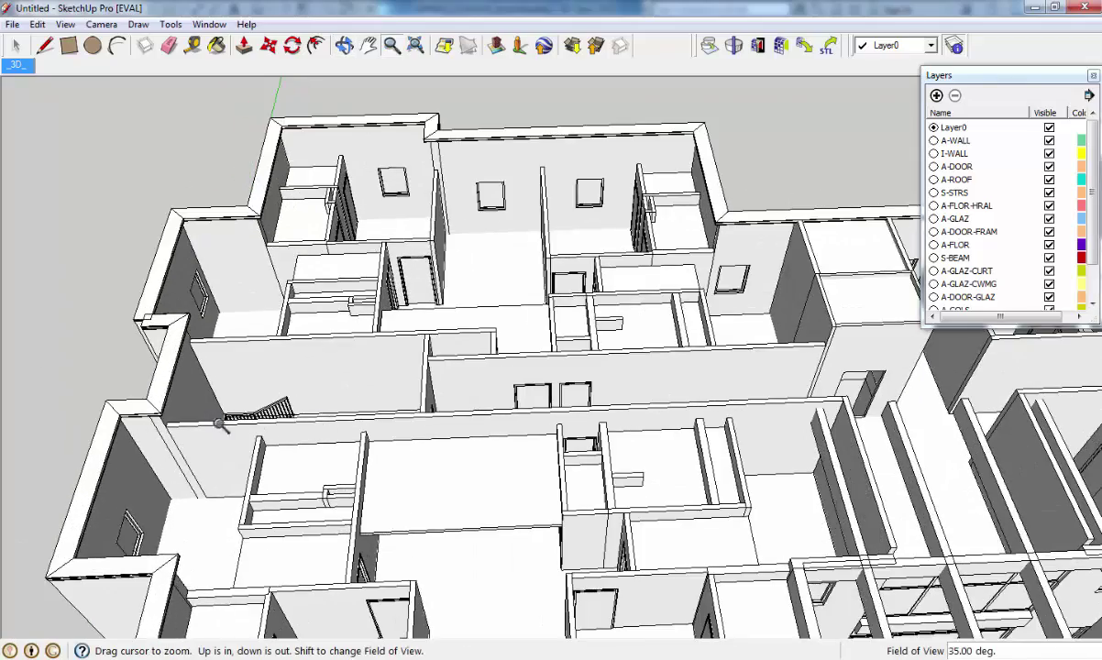
shift+middle_drag(220, 424, 323, 469)
key(space)
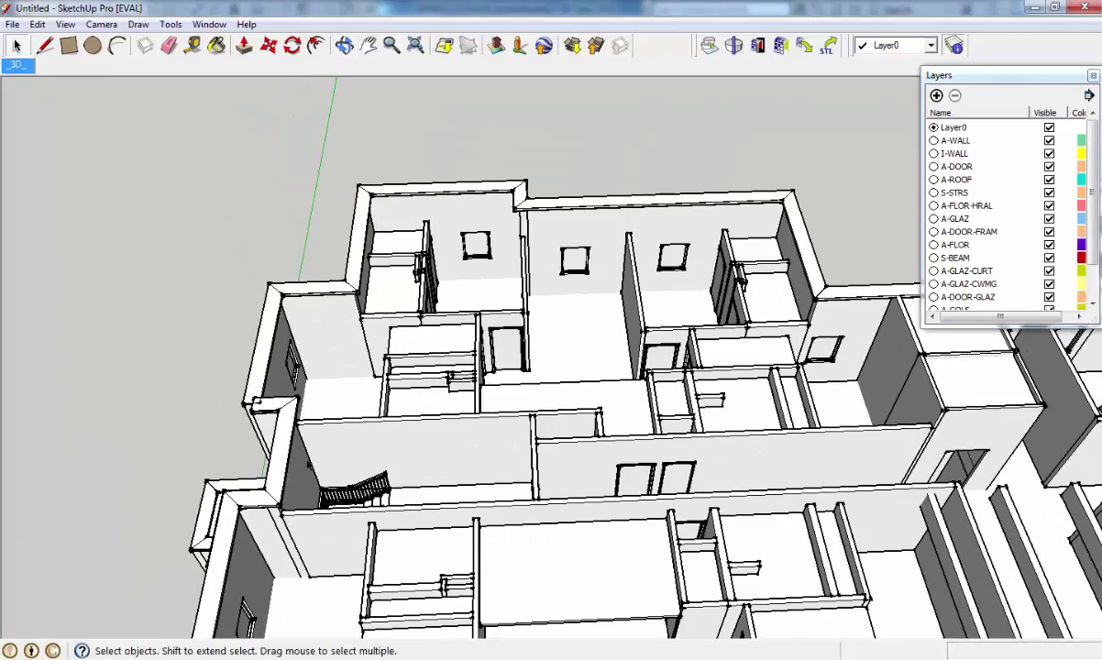
scroll(302, 514, down, 3)
middle_drag(302, 516, 263, 295)
Step: Enter the corner wall component and pull its upper-left face outward with Push/Pull
click(325, 281)
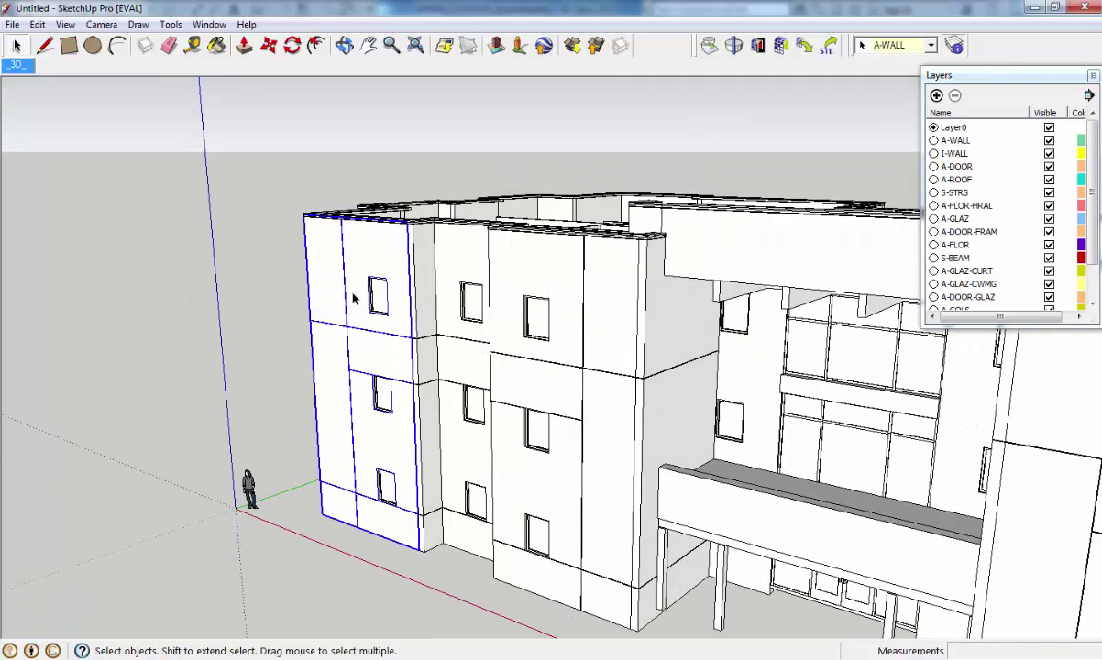
scroll(353, 296, up, 2)
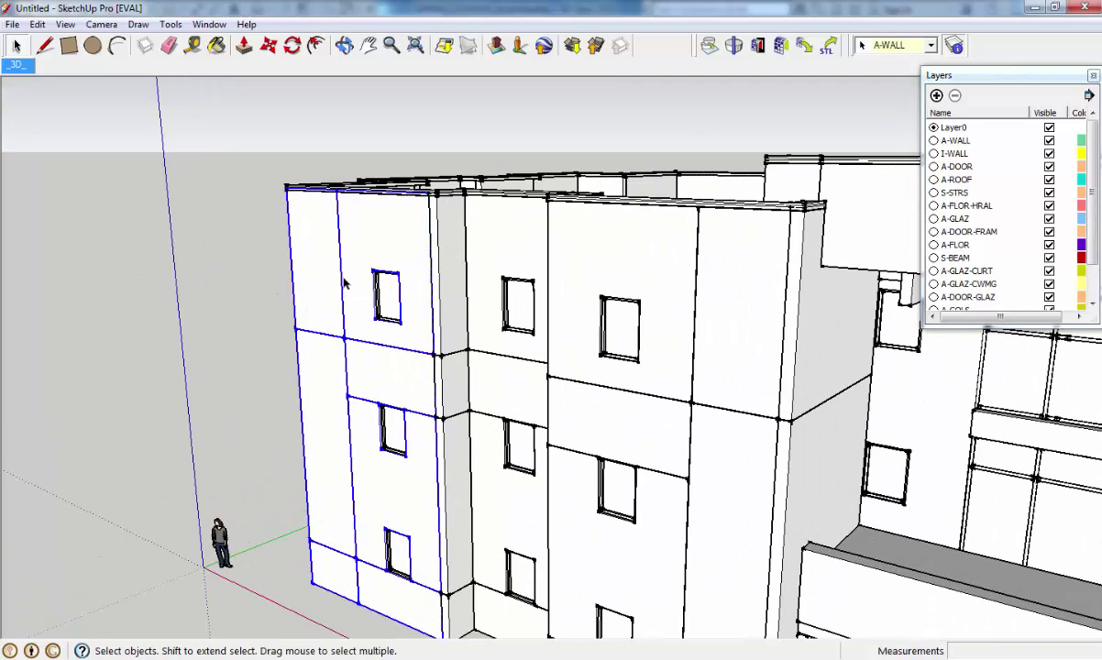
double_click(340, 283)
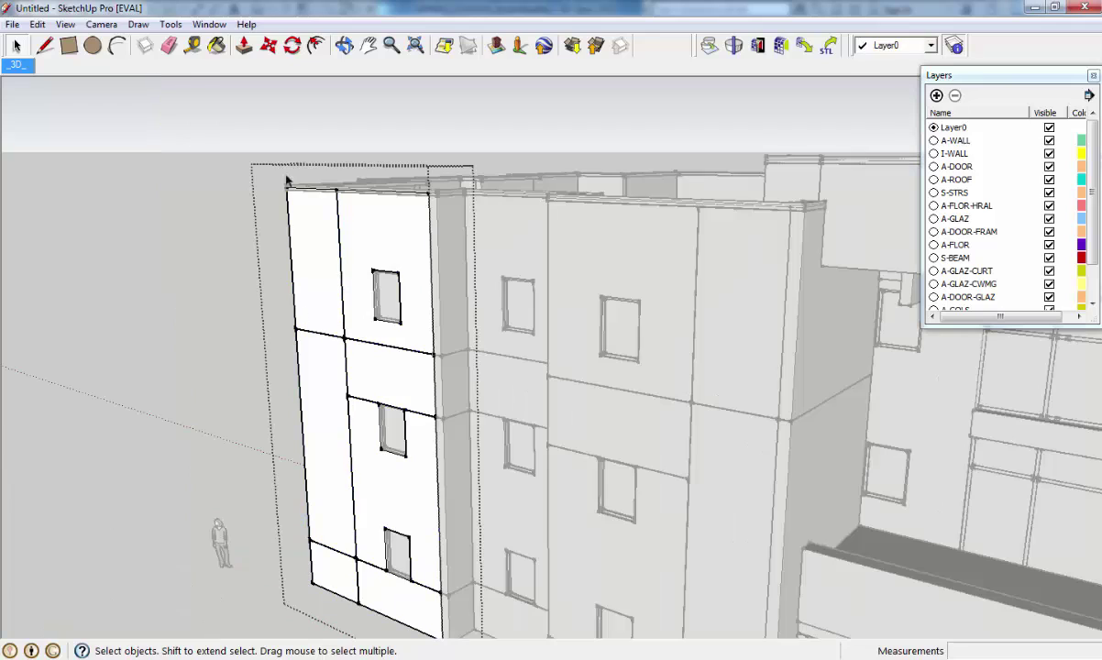
click(318, 259)
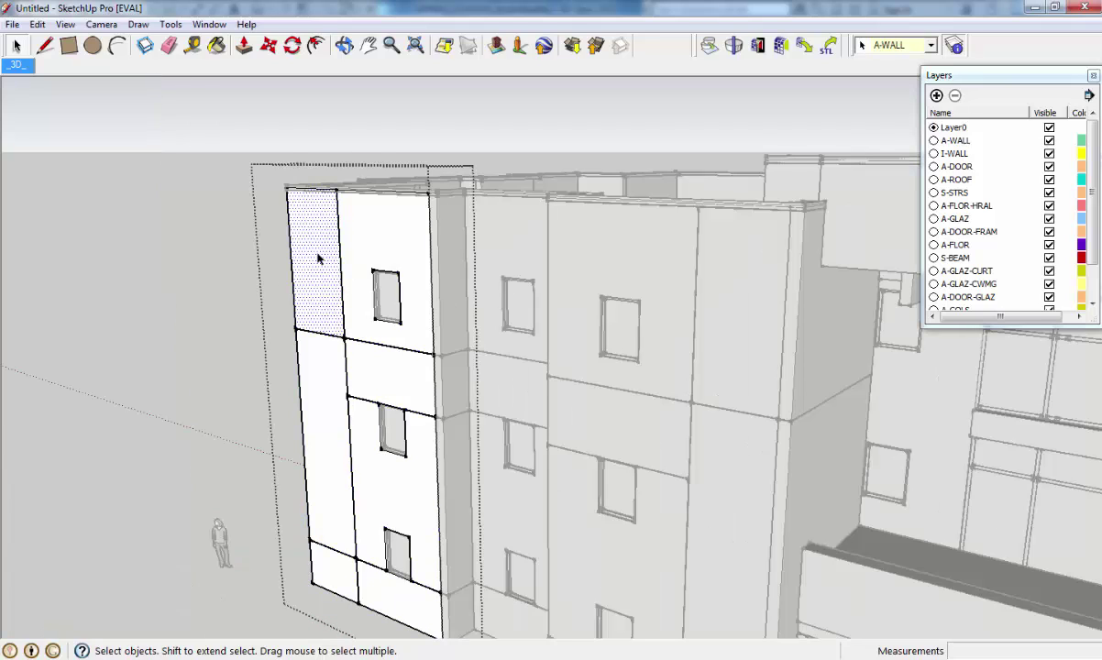
key(p)
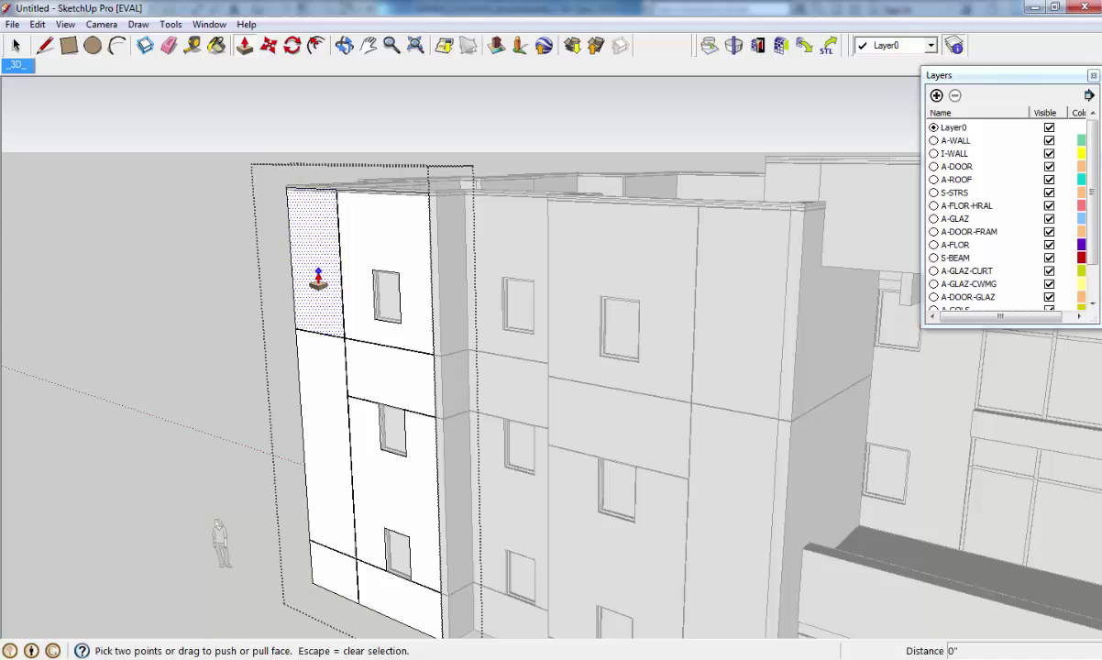
click(312, 268)
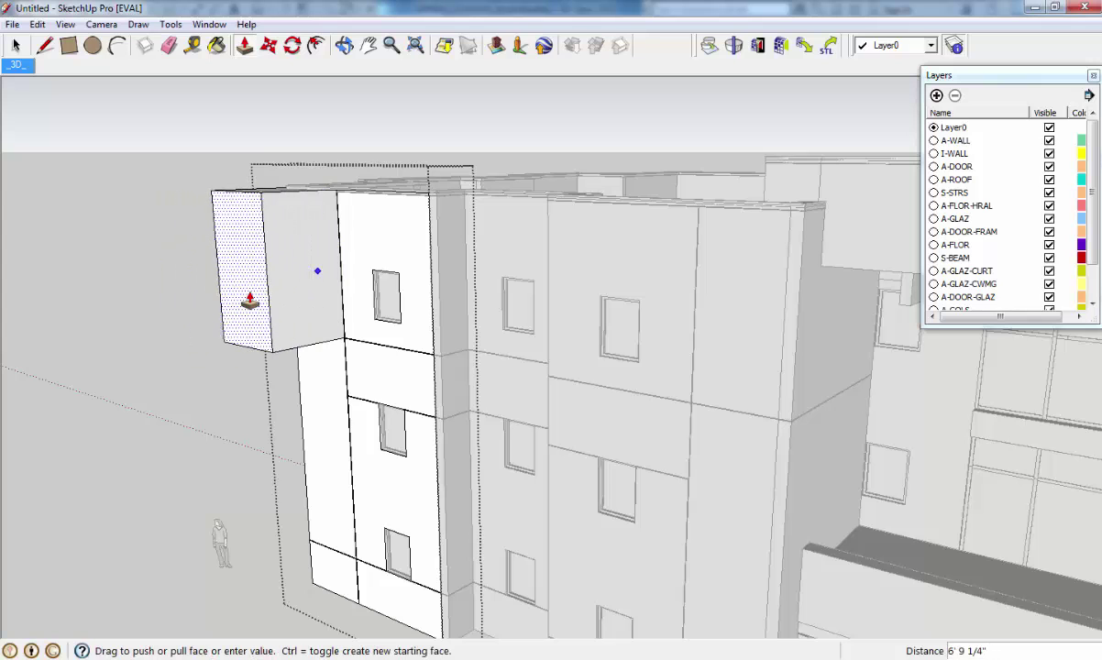
click(202, 310)
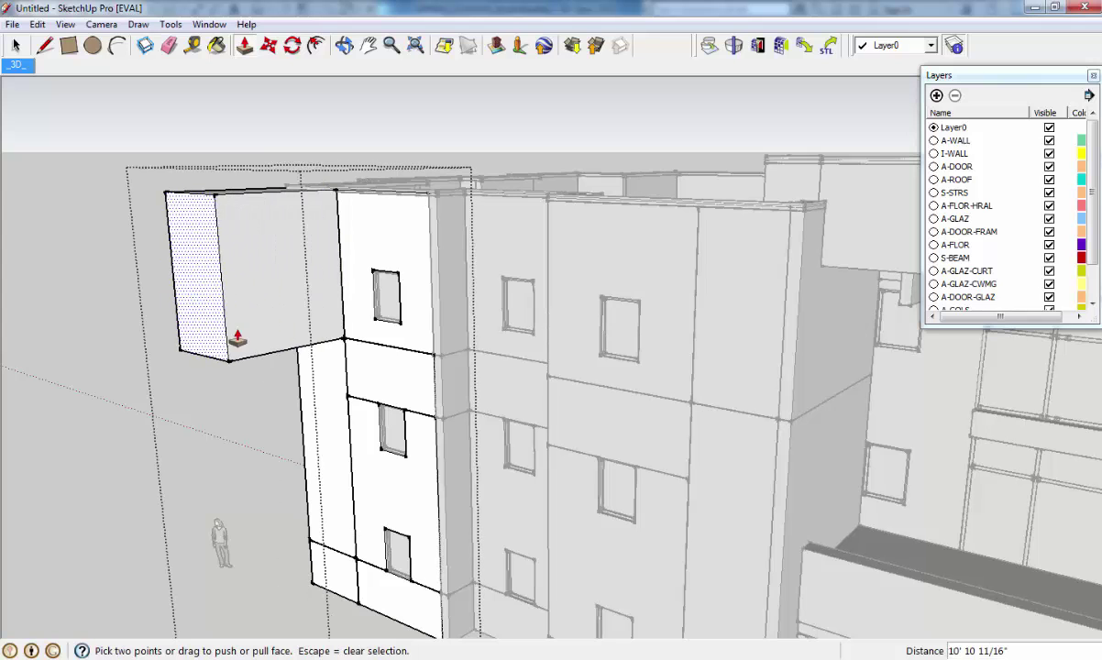
Step: Push the extruded box partway back in, then exit the wall component
middle_drag(255, 266, 256, 290)
click(265, 280)
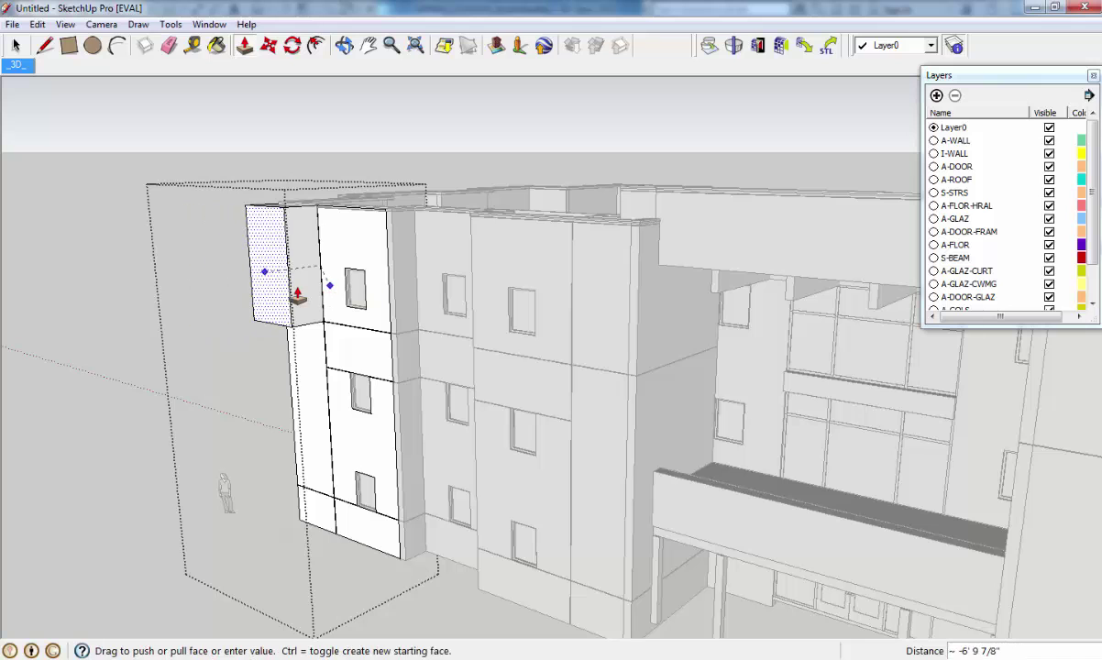
click(278, 275)
key(space)
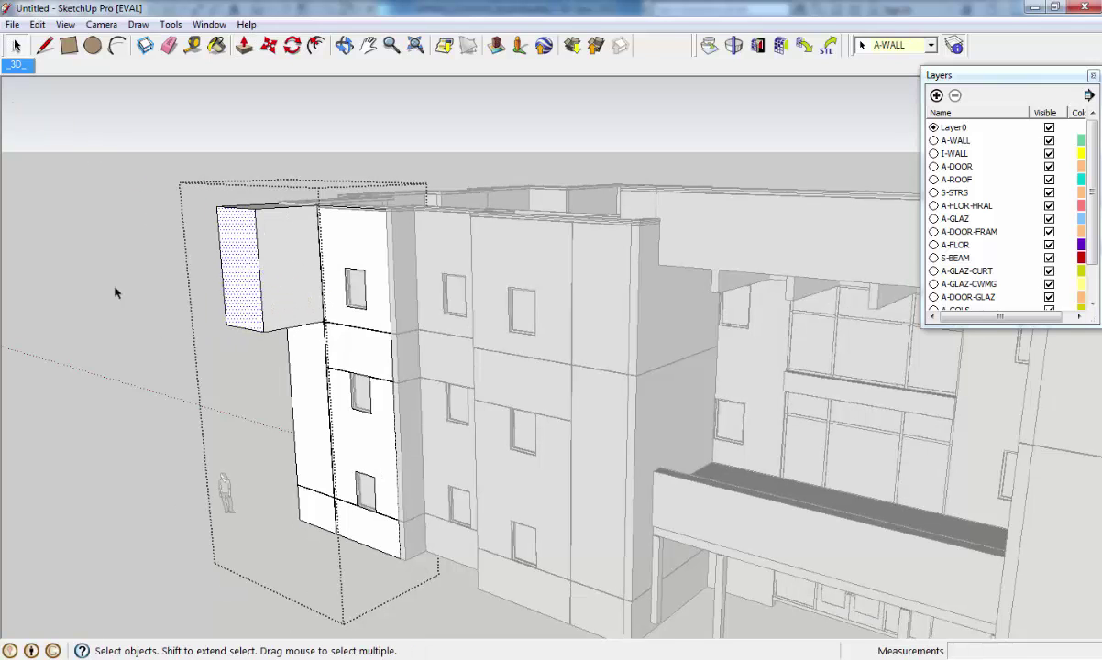
middle_drag(129, 321, 145, 323)
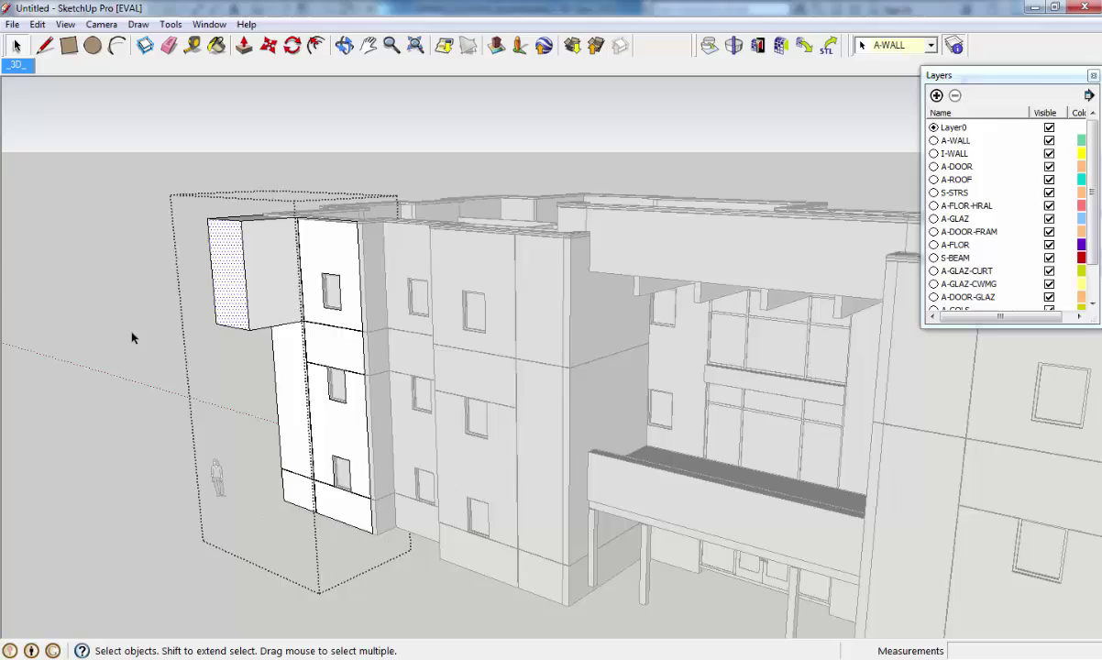
click(131, 338)
shift+middle_drag(216, 376, 610, 502)
scroll(453, 428, down, 5)
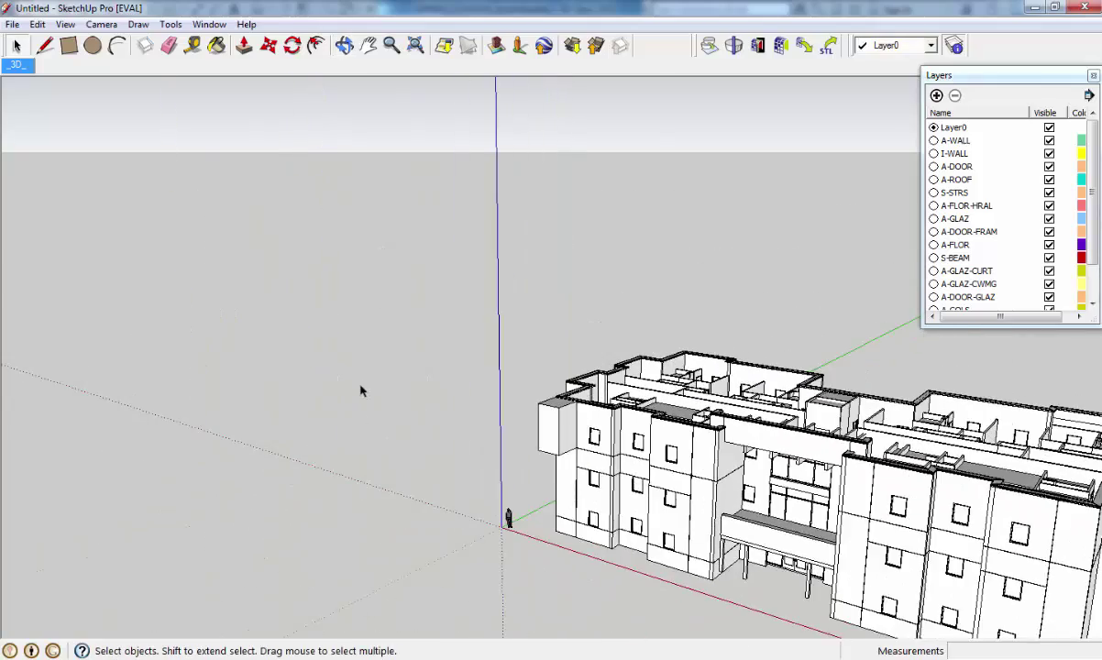
scroll(360, 392, down, 1)
scroll(440, 357, up, 4)
middle_drag(441, 358, 468, 295)
scroll(496, 313, down, 2)
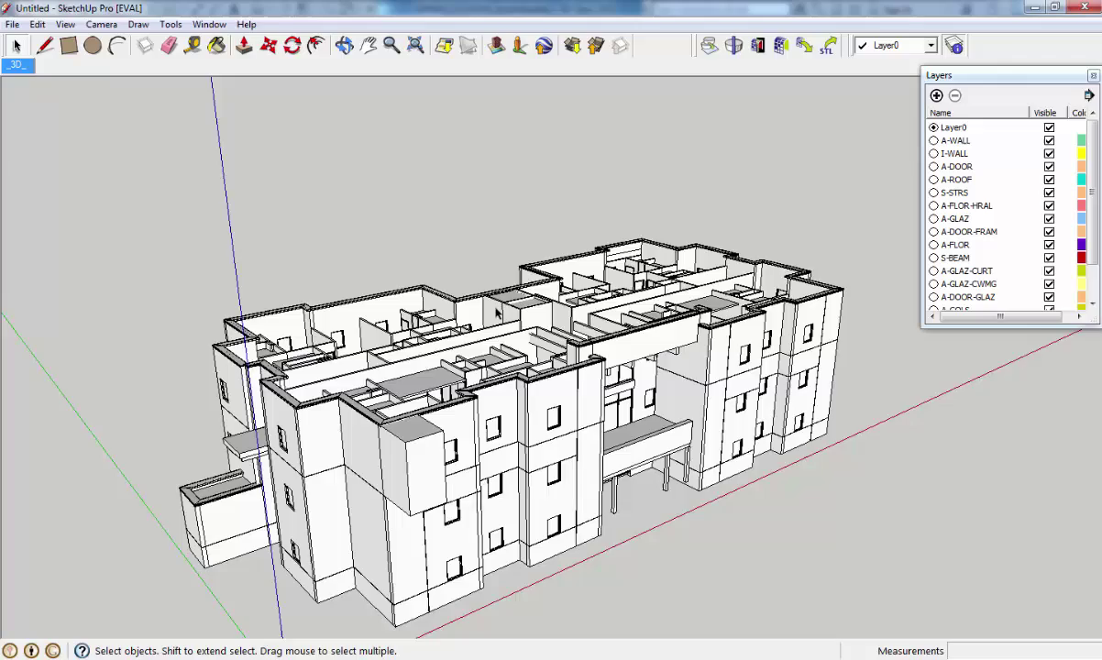
scroll(332, 570, down, 1)
middle_drag(332, 571, 563, 633)
scroll(693, 468, up, 5)
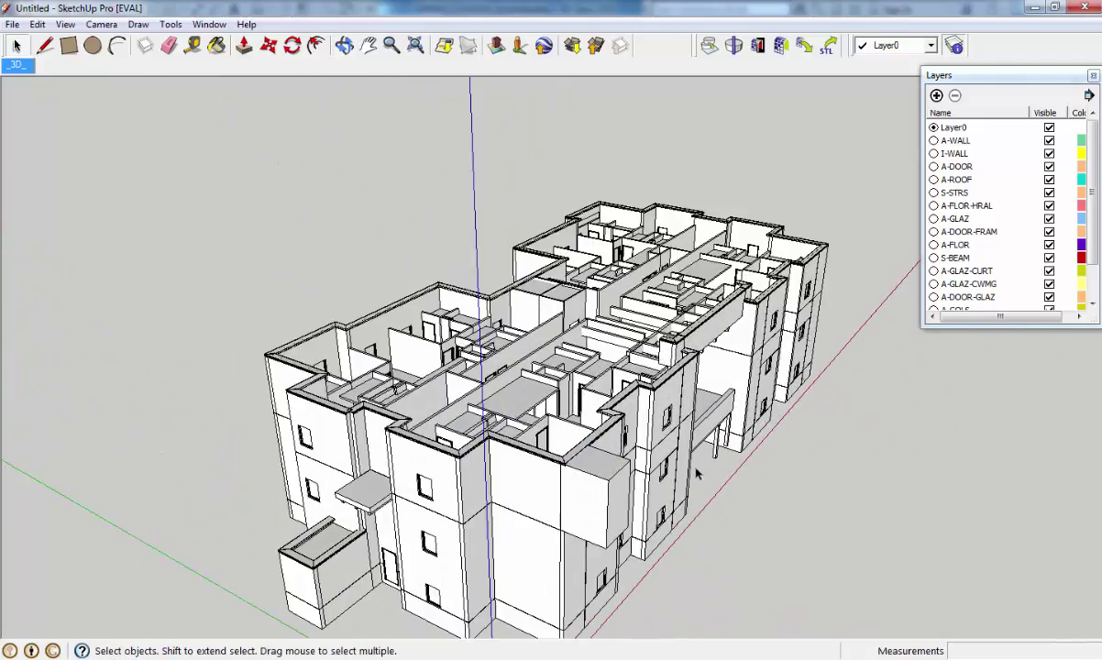
middle_drag(513, 359, 450, 247)
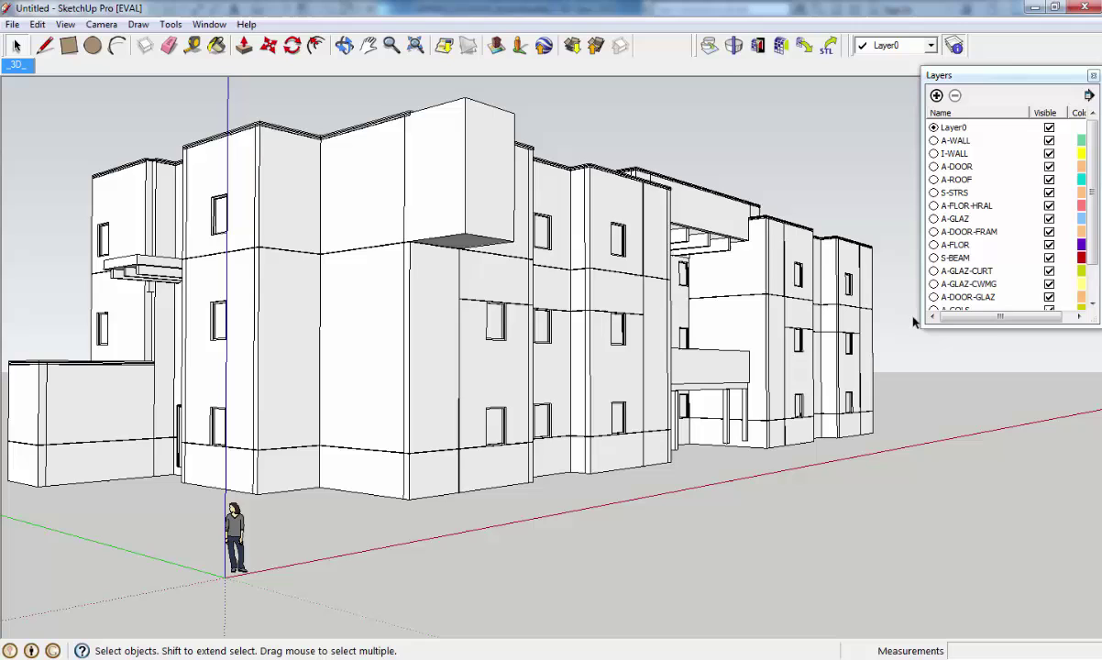
Step: Re-enter the corner wall group, undo its Push/Pull with Ctrl+Z, and close the group
click(1079, 316)
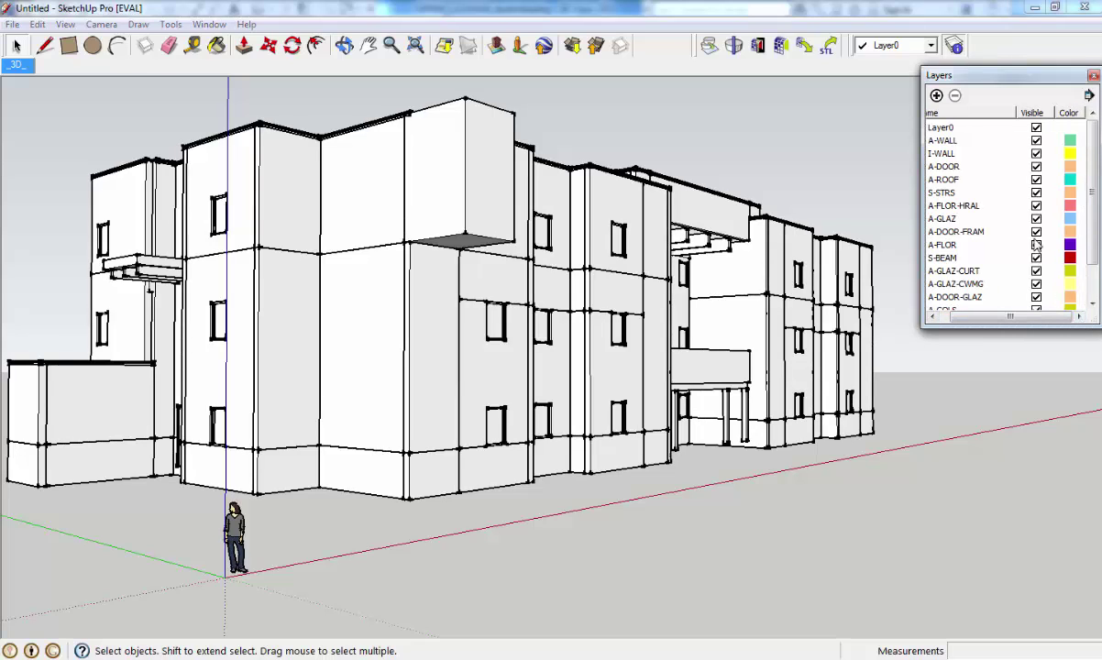
scroll(842, 471, down, 1)
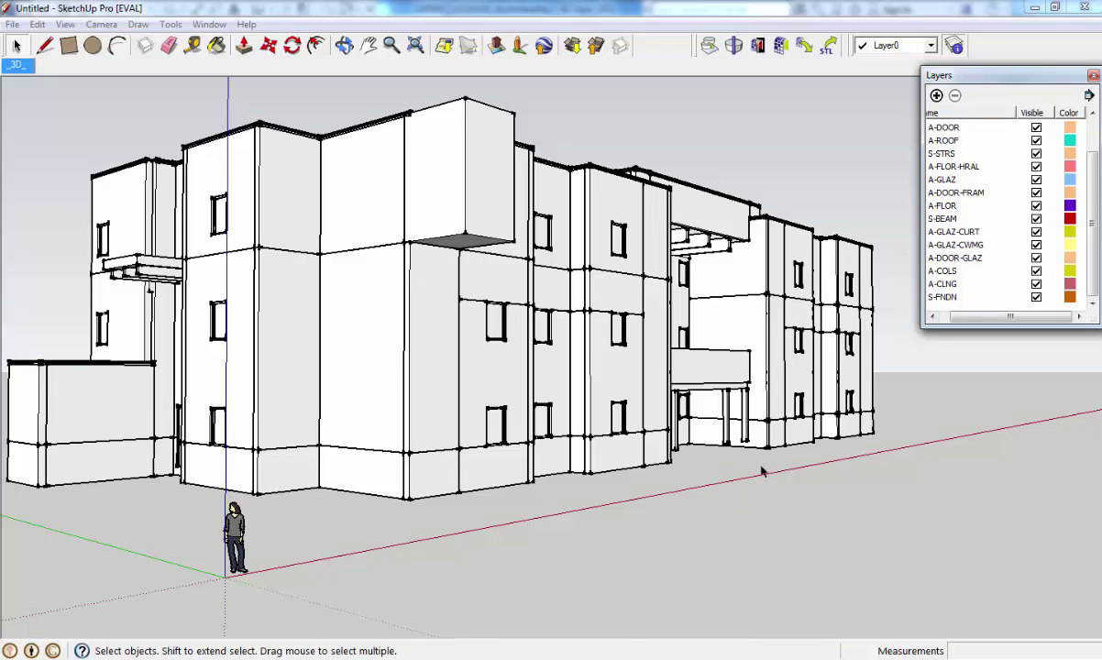
middle_drag(761, 472, 569, 493)
scroll(612, 511, down, 2)
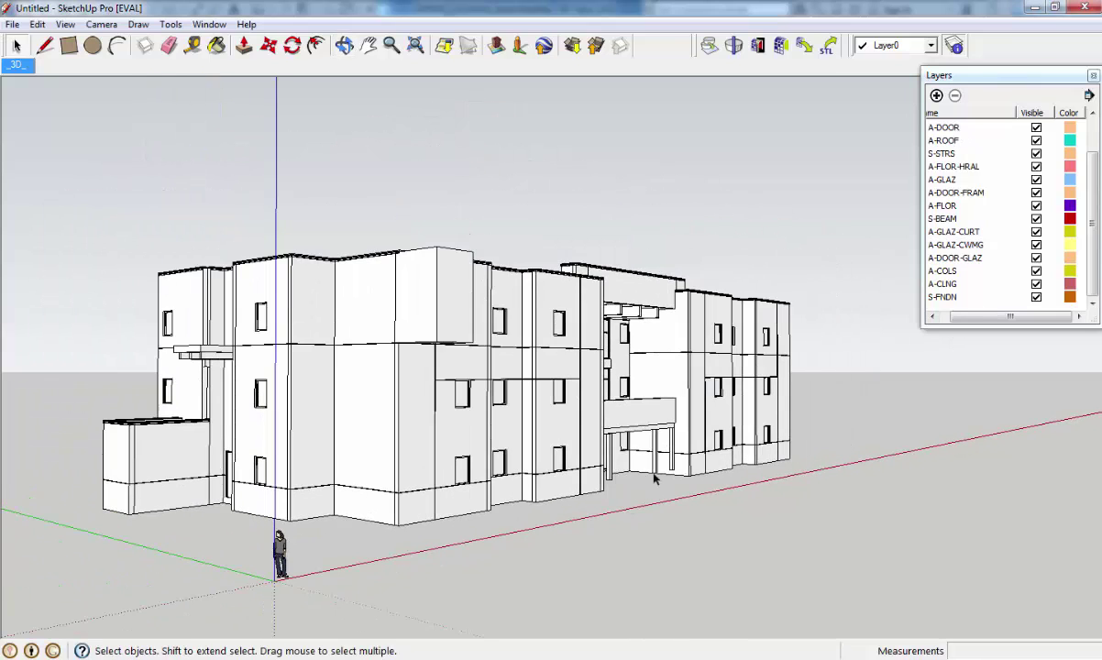
middle_drag(655, 478, 599, 553)
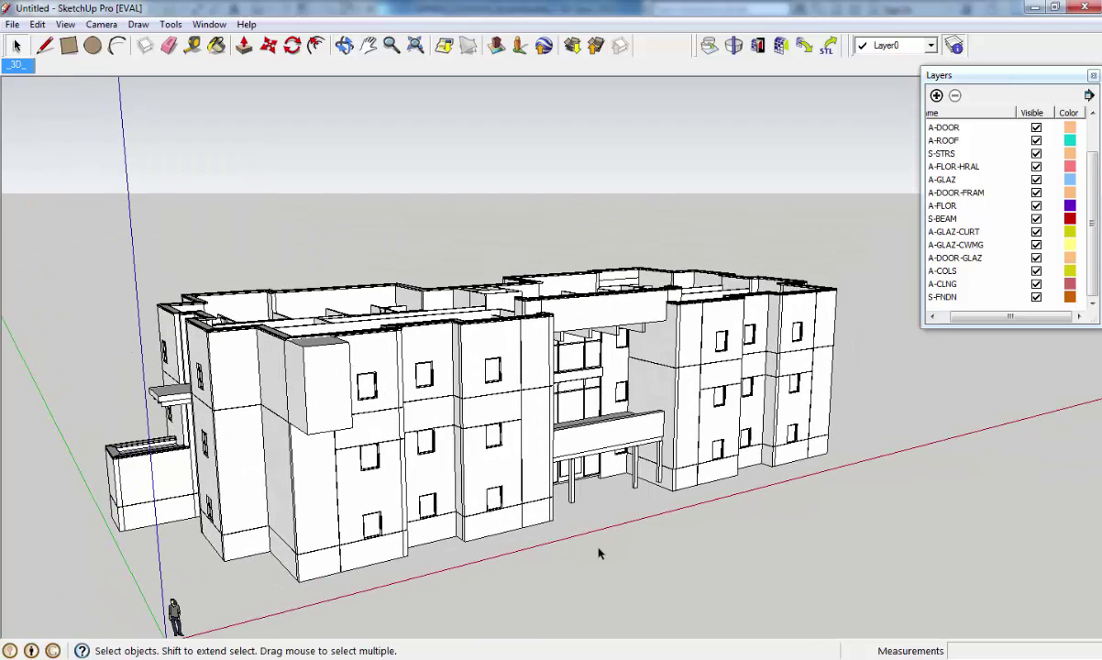
key(Return)
key(ctrl+z)
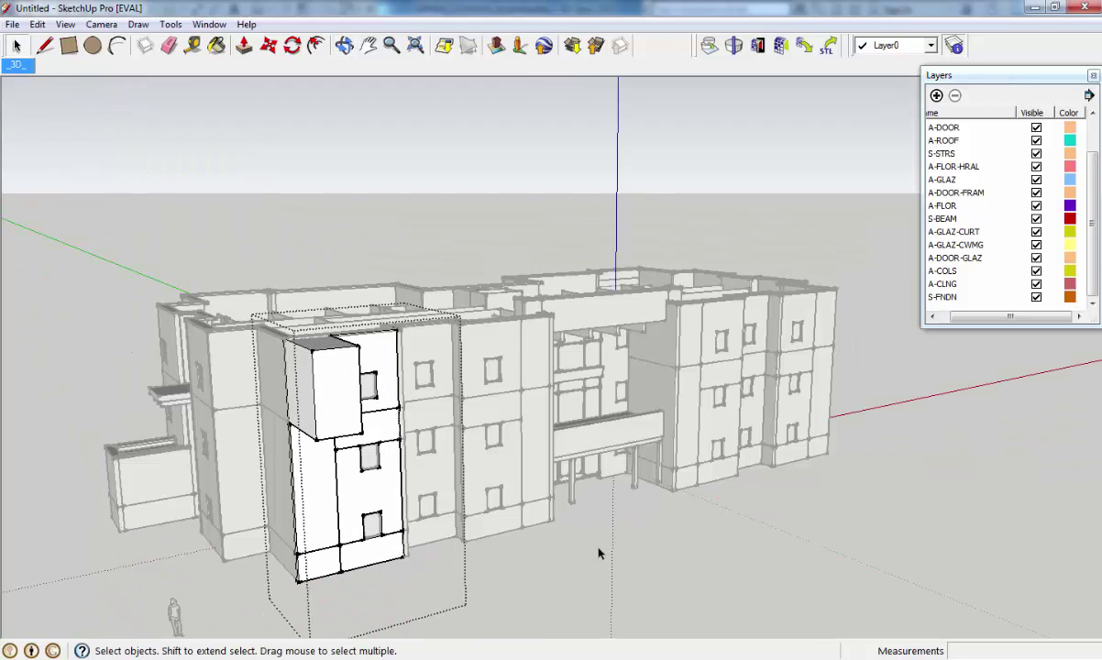
key(Escape)
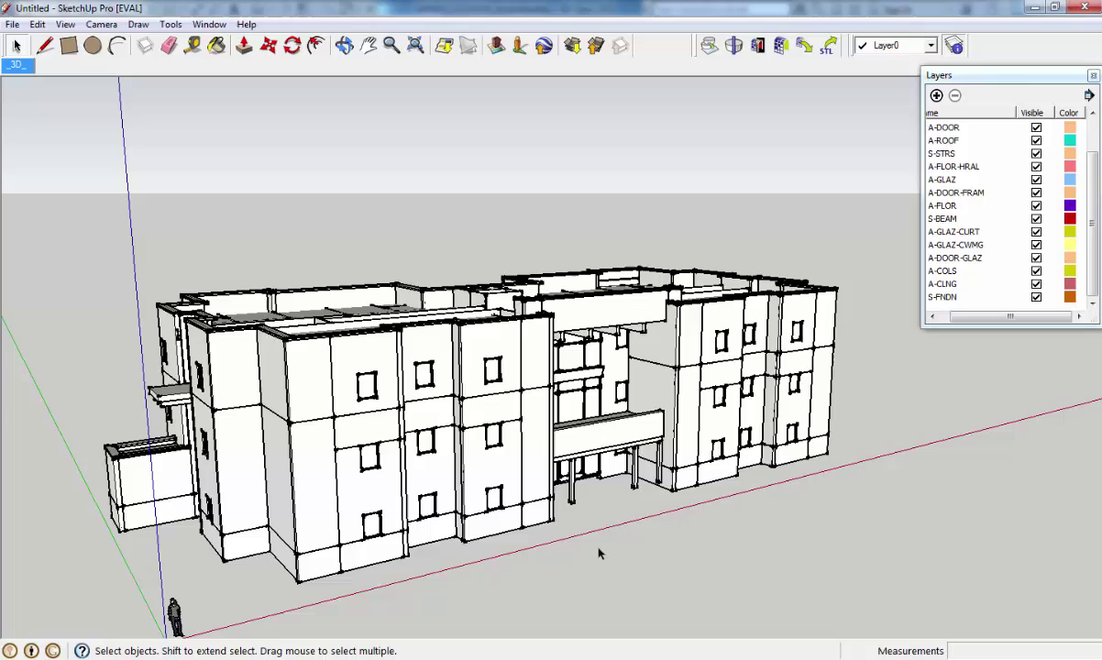